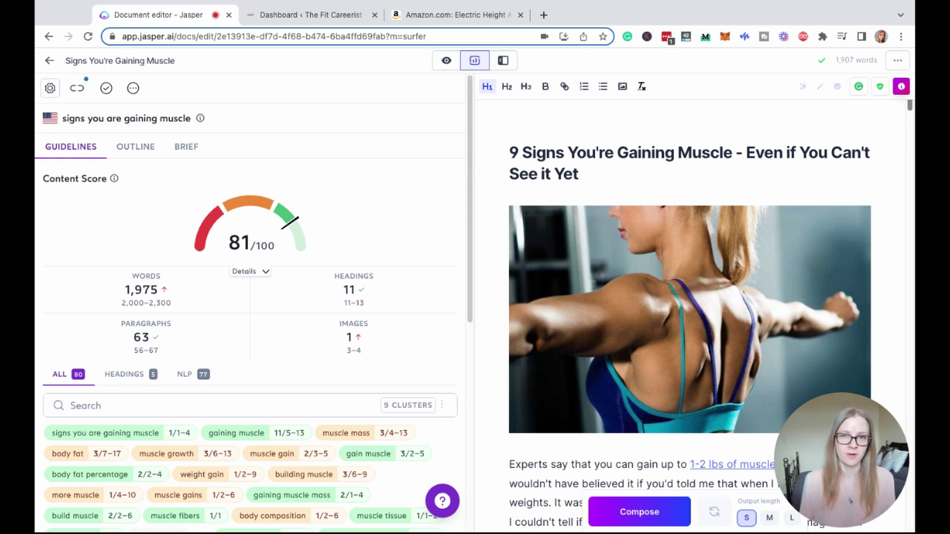
Copy the article from its title through "Keep it up, and don't give up!" and paste it into the new WordPress post.
left_click_drag(510, 152, 658, 206)
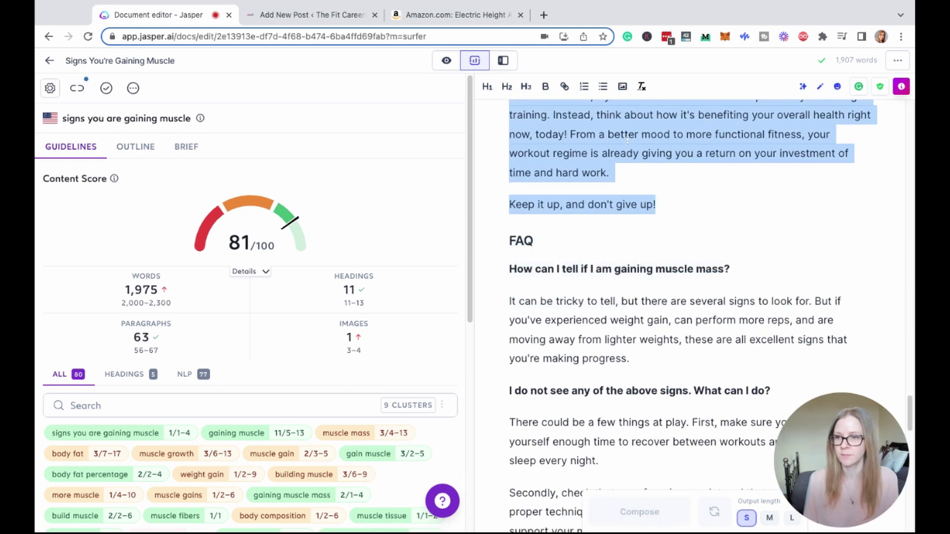
left_click(306, 15)
left_click(162, 143)
key("ctrl+v")
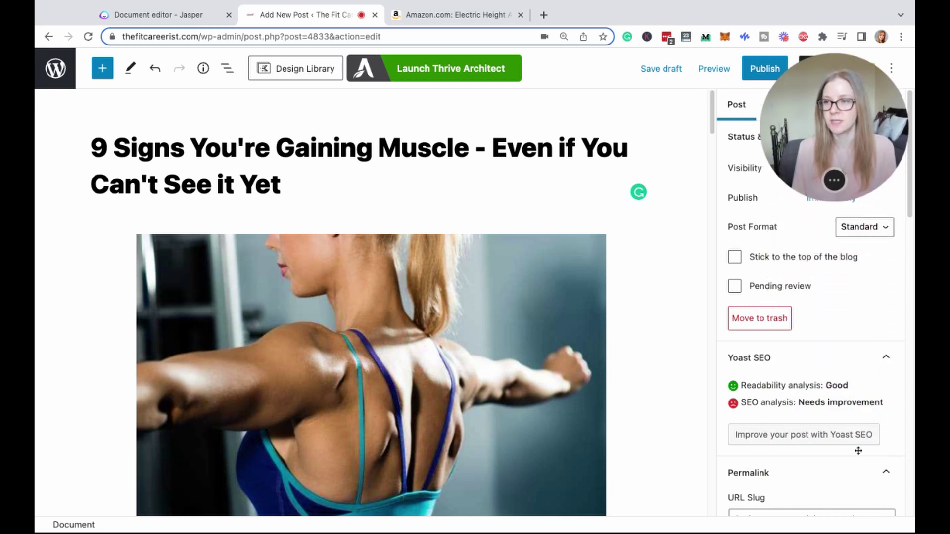
Shorten the post's URL slug to signs-youre-gaining-muscle.
scroll(913, 184, "down", 1)
scroll(912, 184, "down", 3)
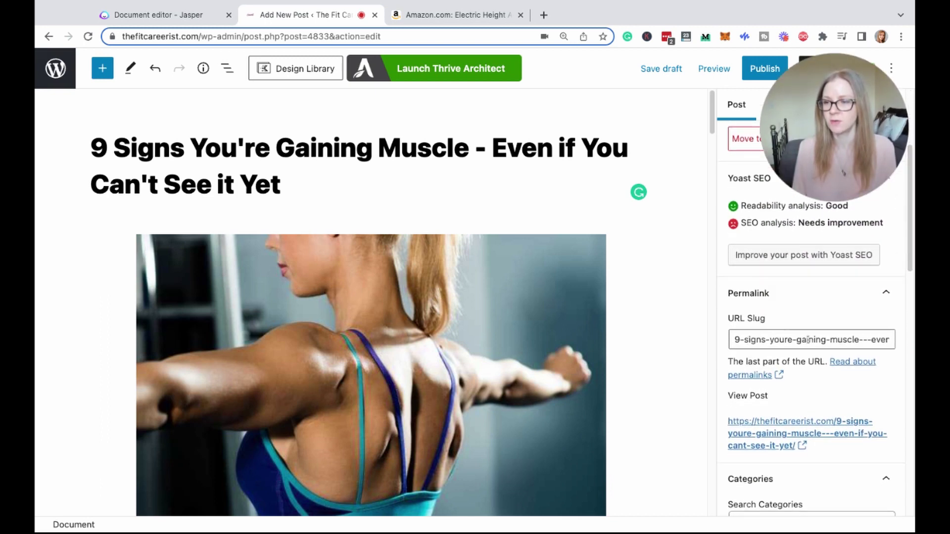
left_click_drag(749, 340, 726, 338)
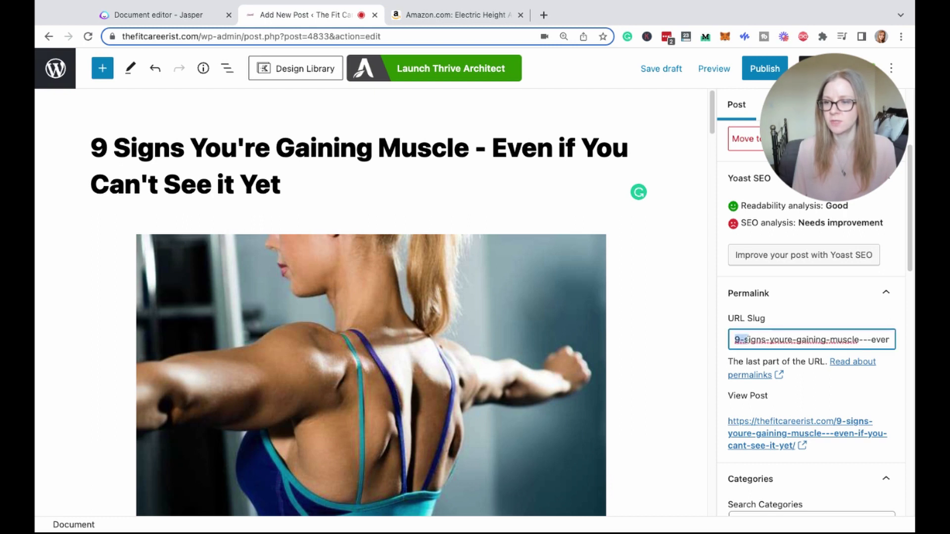
key("BackSpace")
left_click_drag(852, 339, 894, 339)
key("BackSpace")
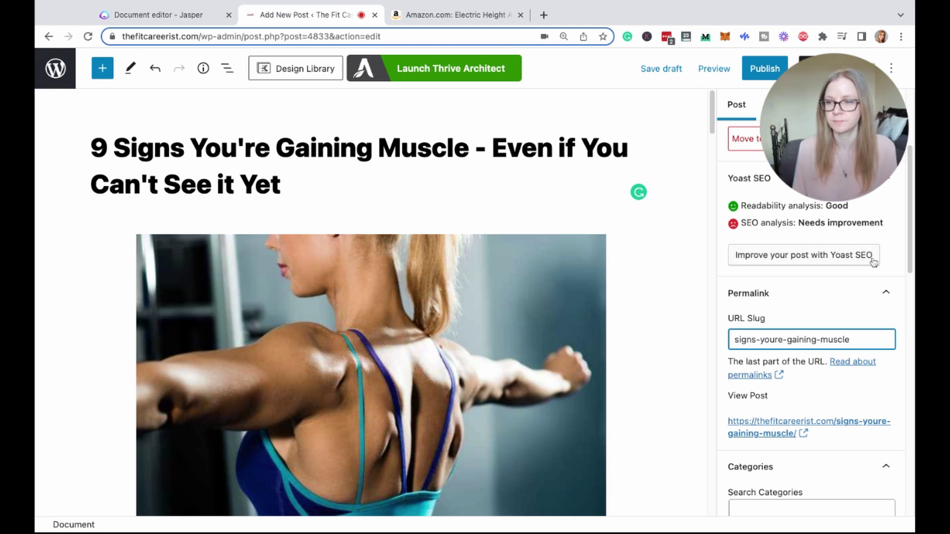
Change the post's category from Other to Fitness Tips.
scroll(912, 204, "down", 5)
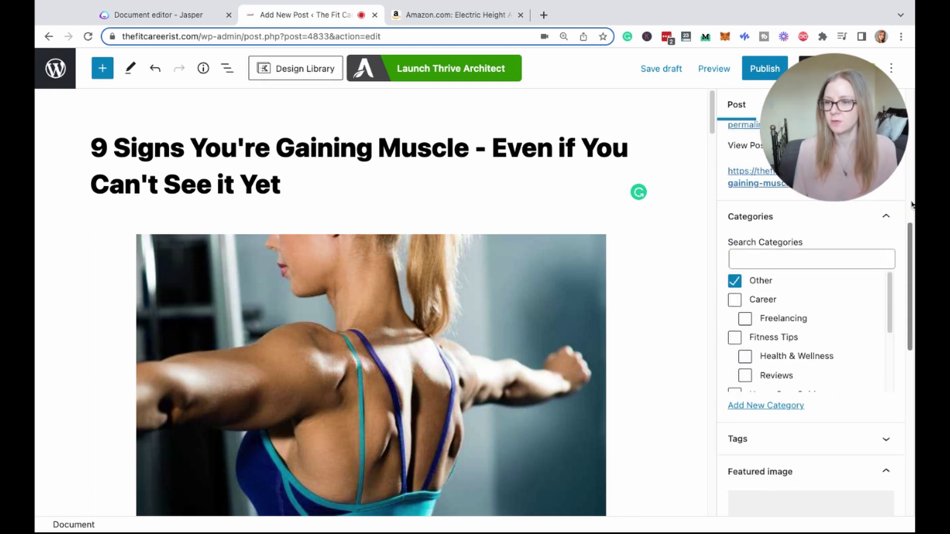
left_click(735, 281)
left_click(735, 338)
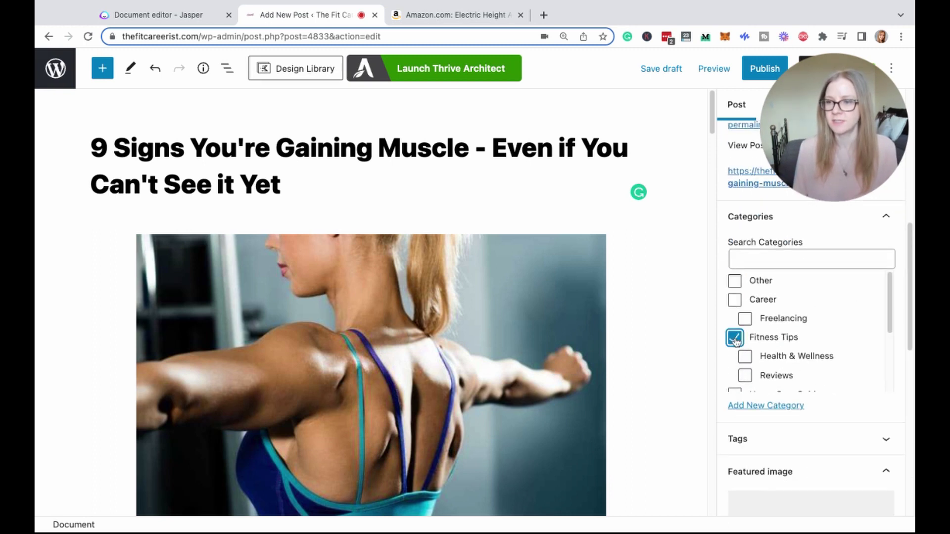
Set the photo of the woman's back from the Media Library as the post's featured image.
scroll(811, 324, "down", 4)
left_click(815, 329)
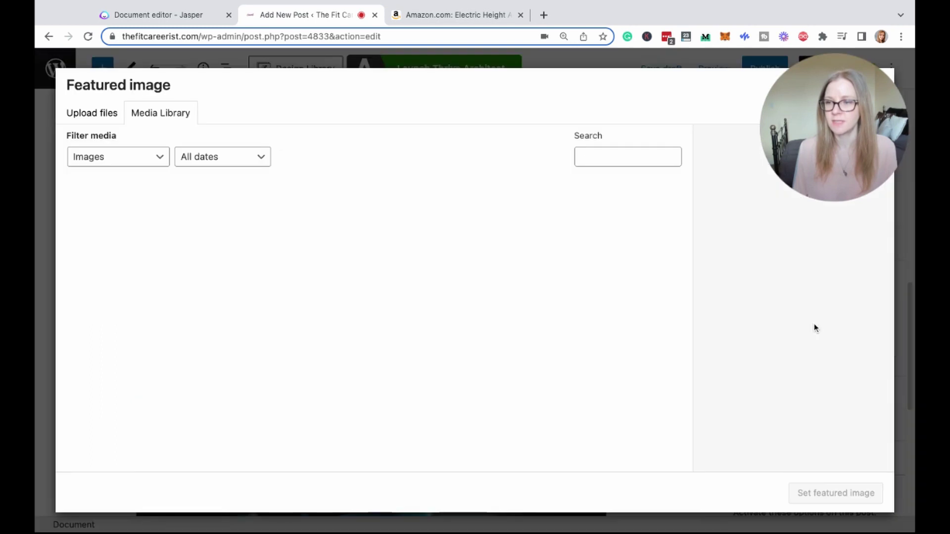
left_click(112, 204)
left_click(835, 494)
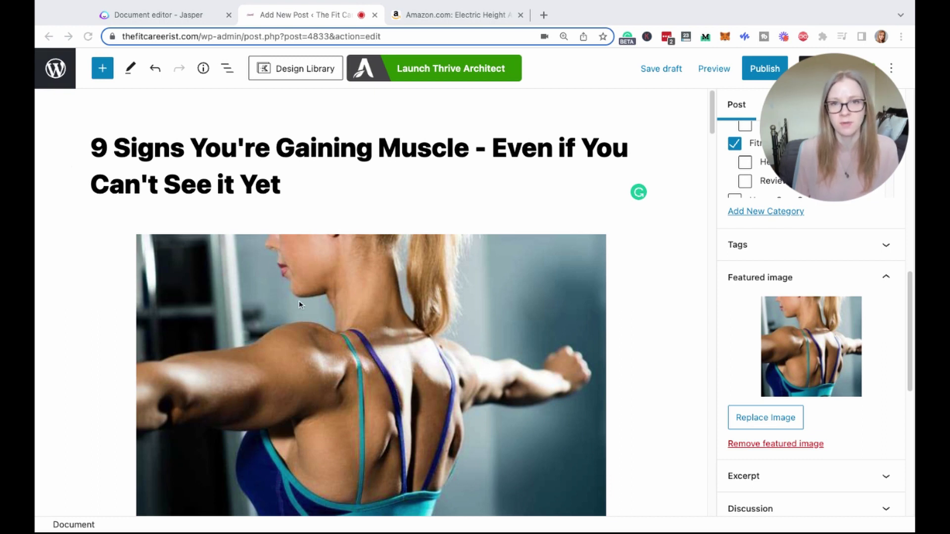
Move the opening image down three blocks so it follows the third introductory paragraph.
left_click(270, 290)
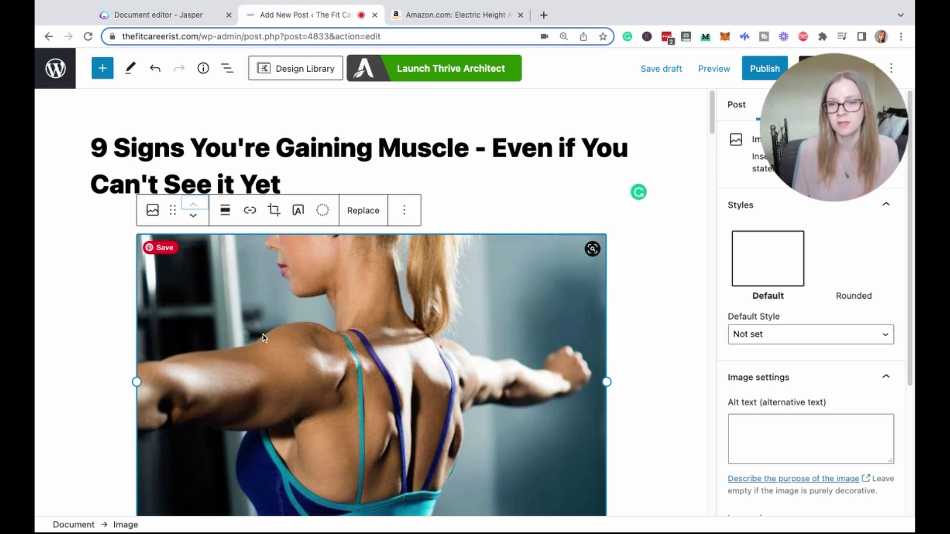
left_click(193, 218)
left_click(193, 218)
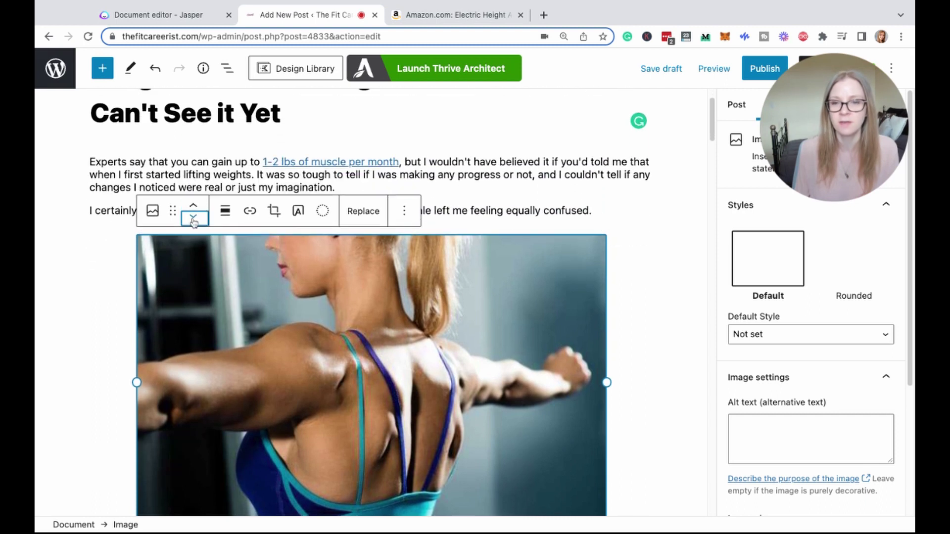
left_click(193, 218)
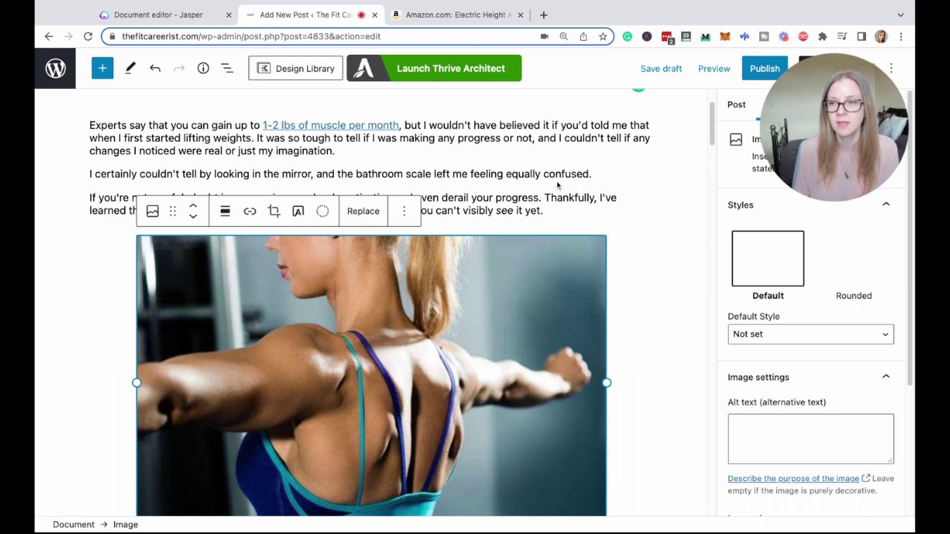
Save the draft and preview the post in a new tab, checking the introduction and image, and close the preview.
left_click(598, 196)
left_click(661, 69)
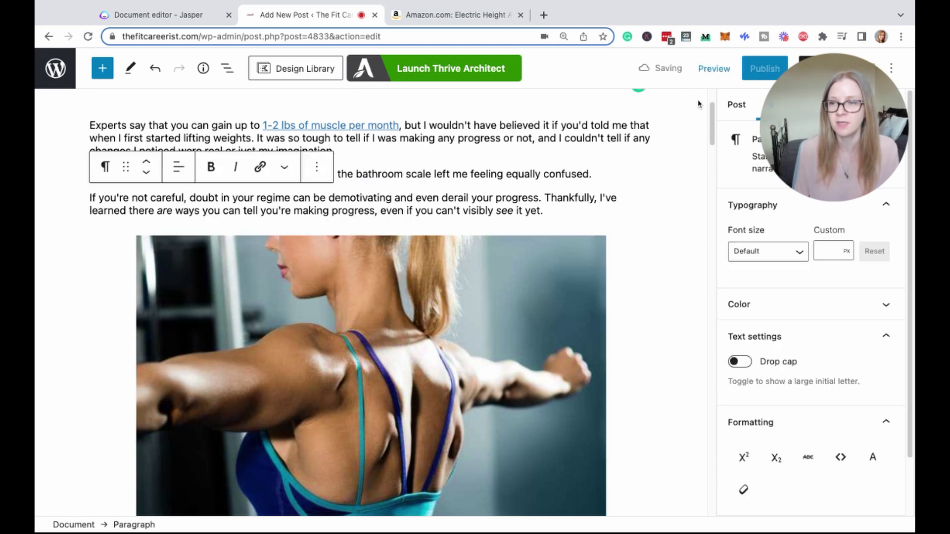
left_click(713, 74)
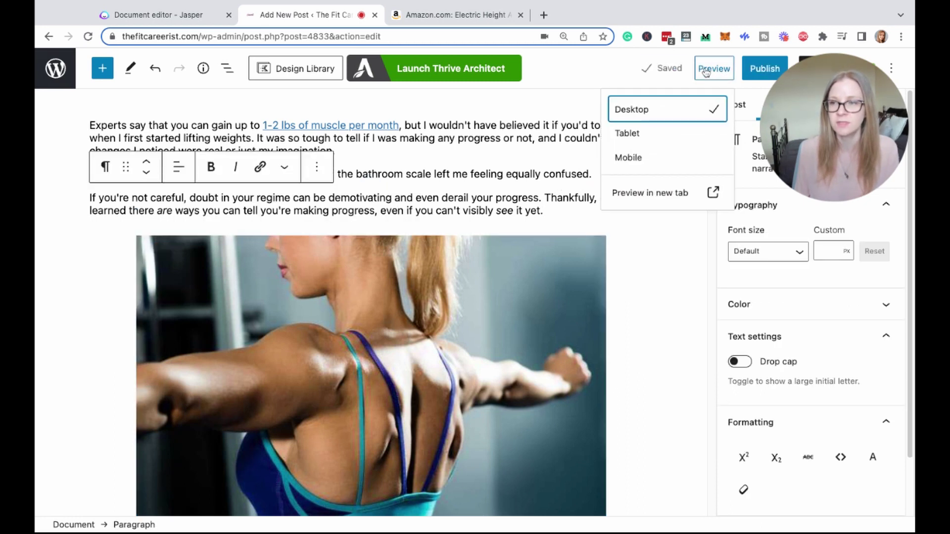
left_click(663, 183)
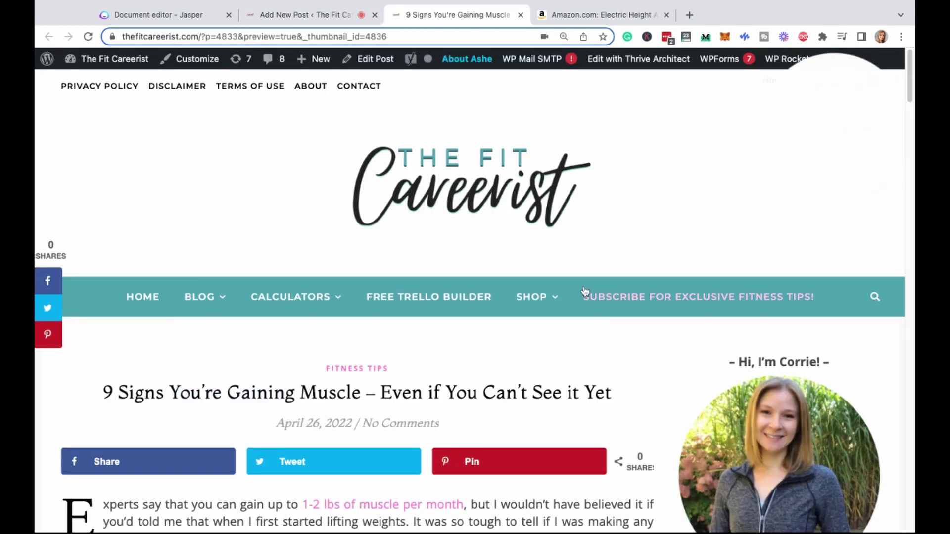
scroll(912, 85, "down", 8)
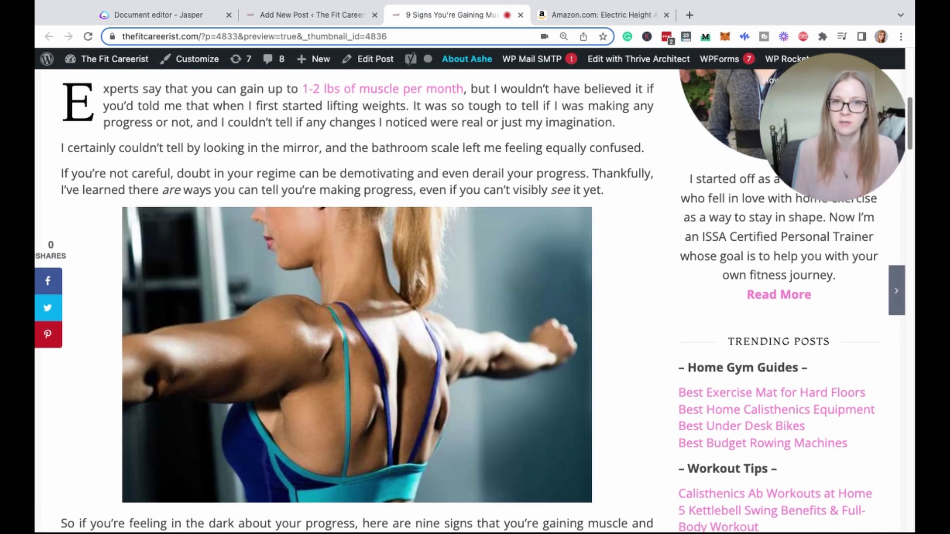
key("ctrl+w")
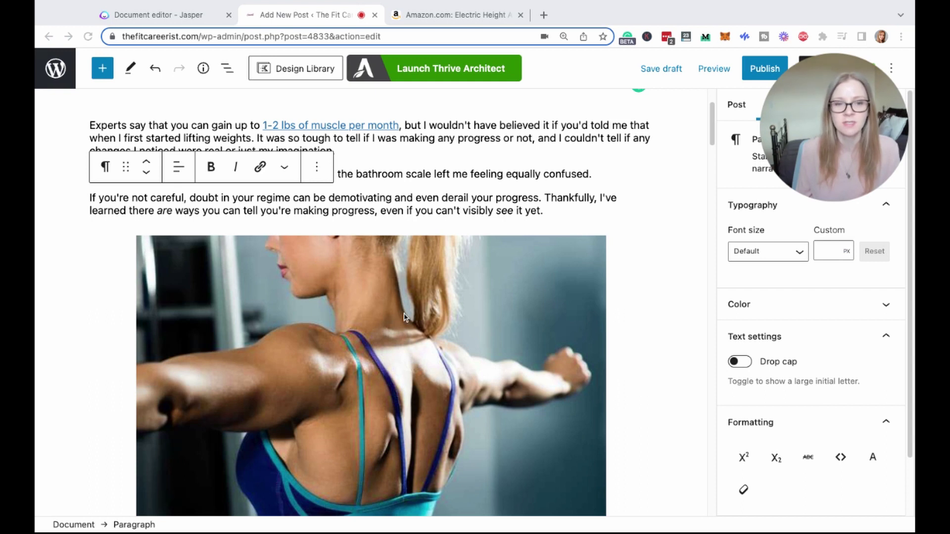
Edit the image block's HTML so that its alt text reads "woman's muscle gain in the shoulders".
left_click(333, 306)
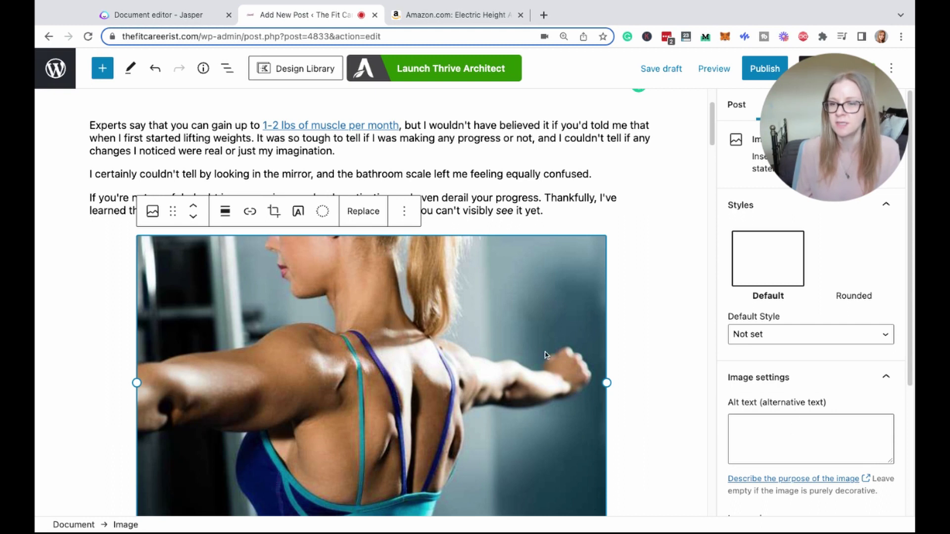
left_click(405, 213)
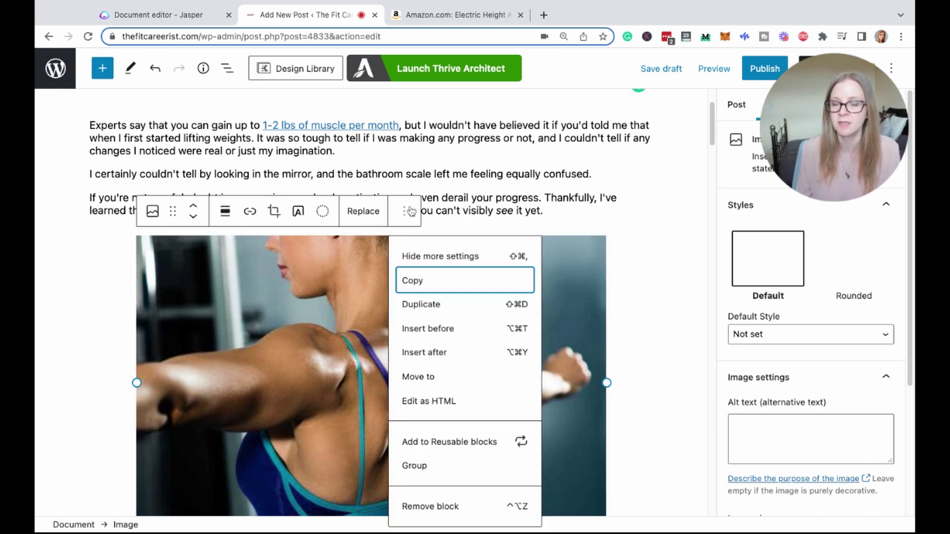
left_click(434, 401)
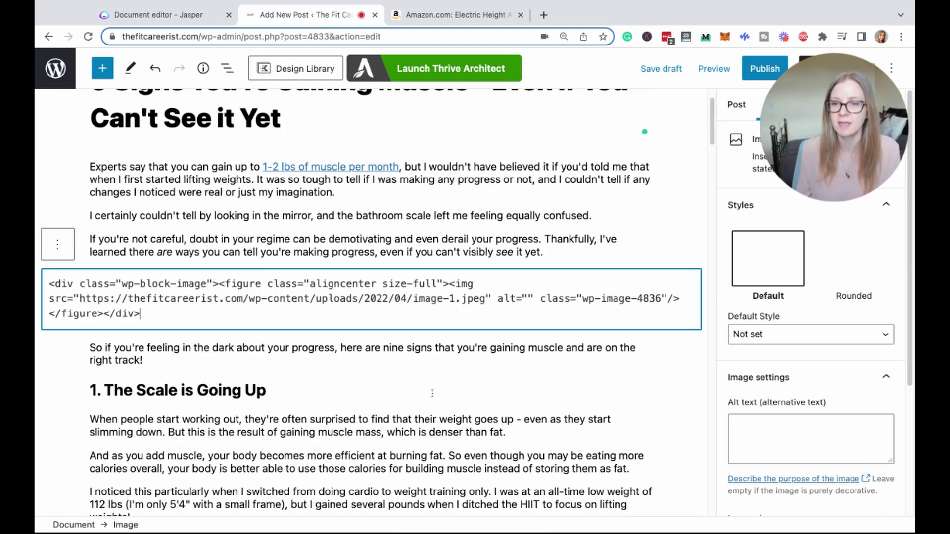
left_click(527, 298)
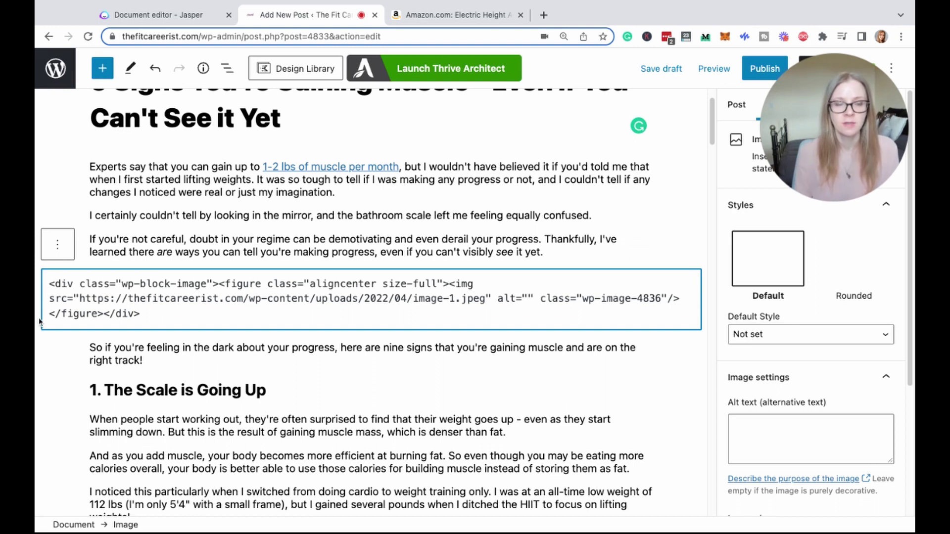
type("woman's muscle ")
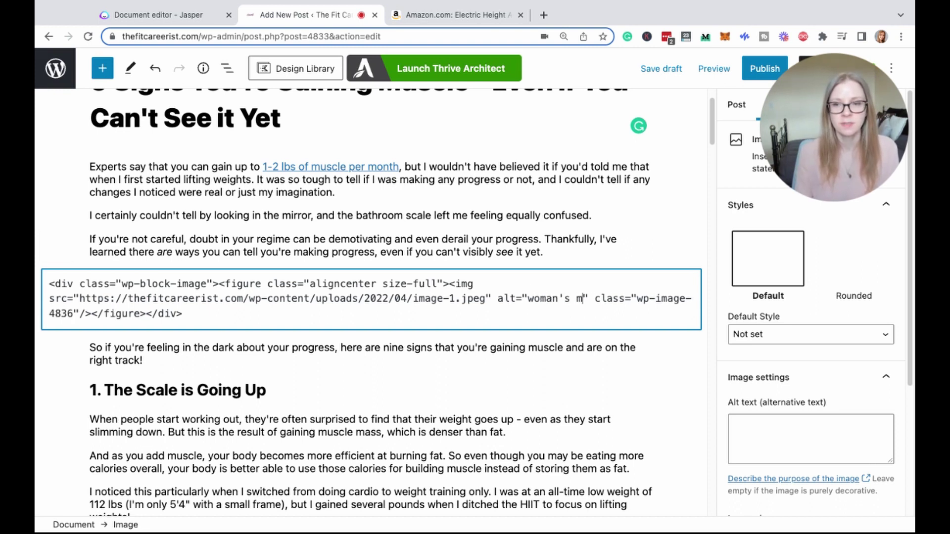
type("gain for t")
key("BackSpace")
key("BackSpace")
key("BackSpace")
key("BackSpace")
key("BackSpace")
type("in the shoulders")
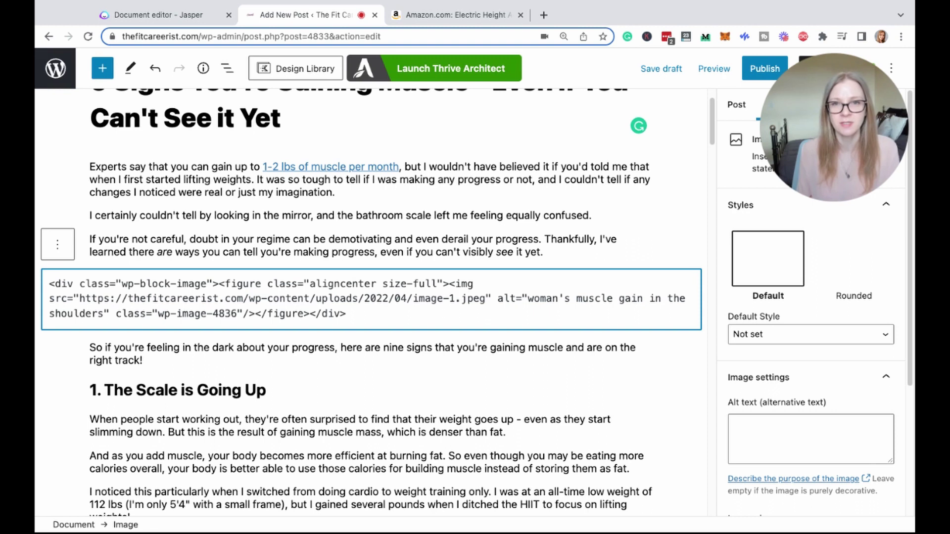
left_click(663, 172)
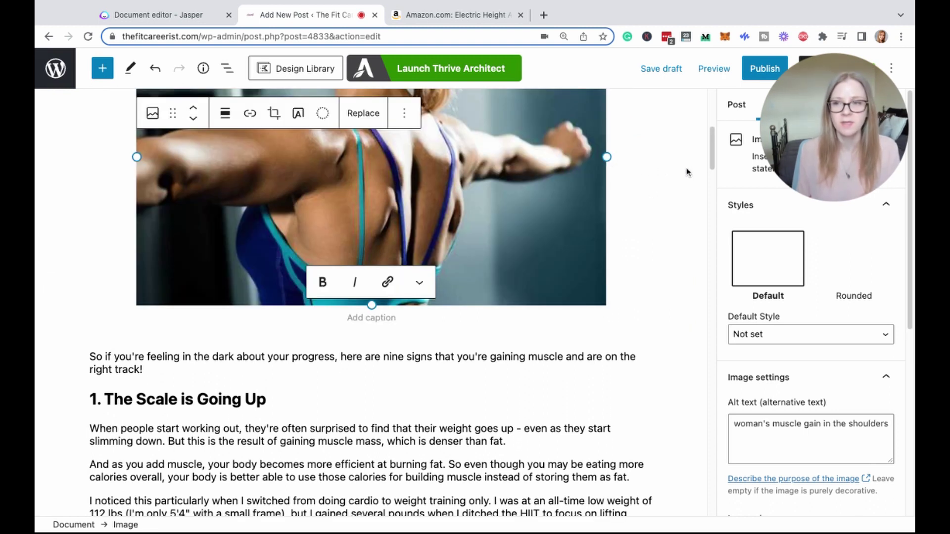
scroll(712, 151, "down", 3)
scroll(712, 151, "up", 8)
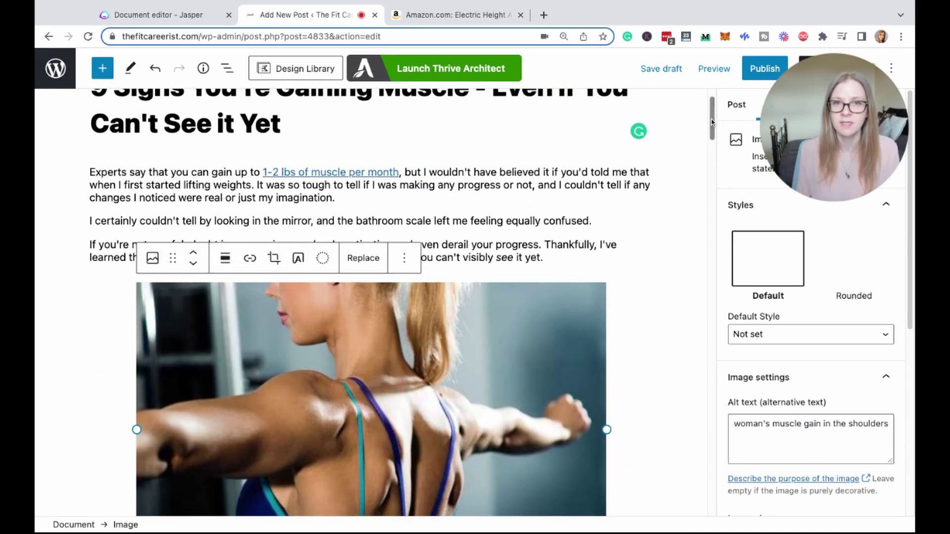
scroll(712, 122, "down", 1)
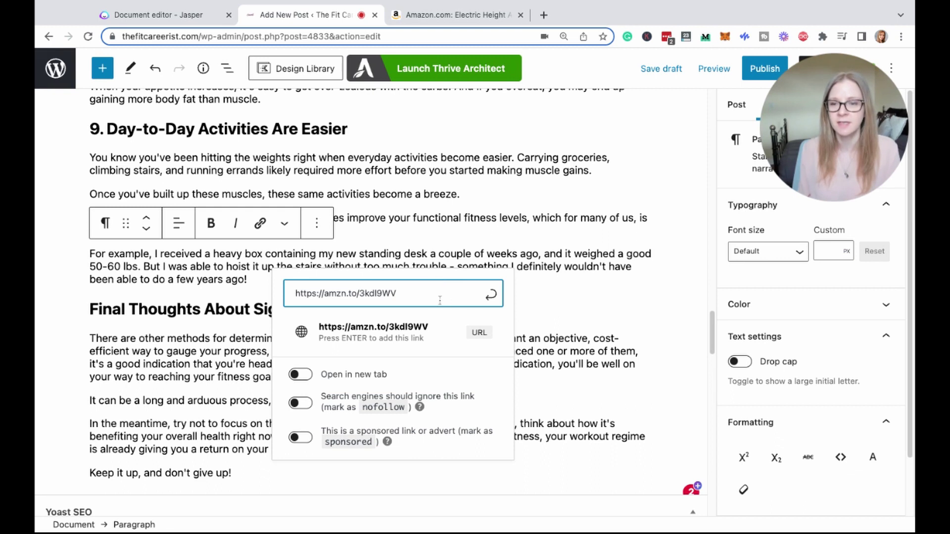
left_click(301, 439)
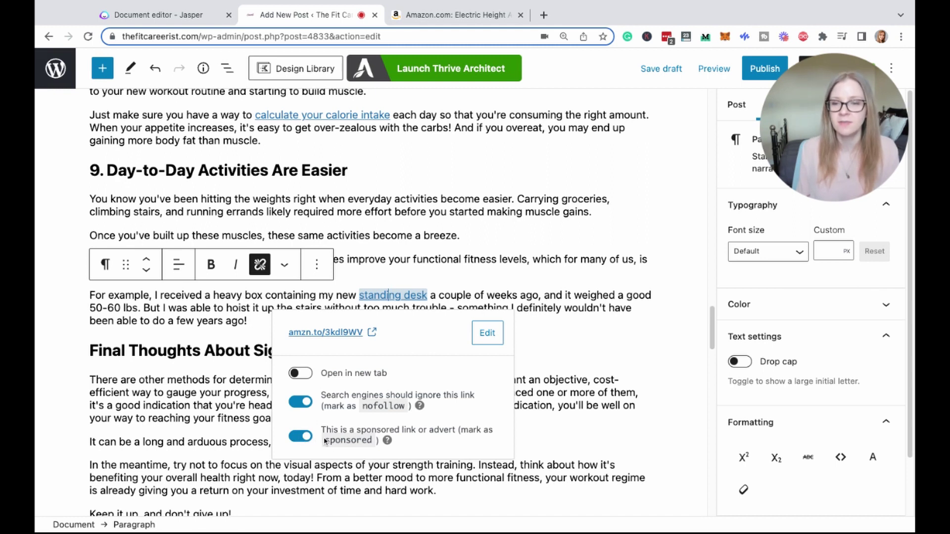
key("Right")
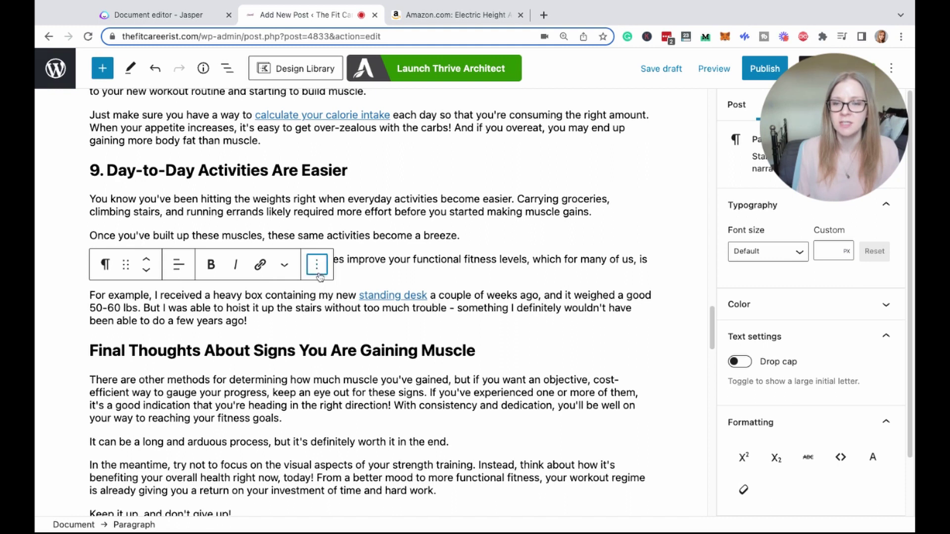
Open the standing desk paragraph as HTML and inspect the attributes of its link code.
left_click(317, 266)
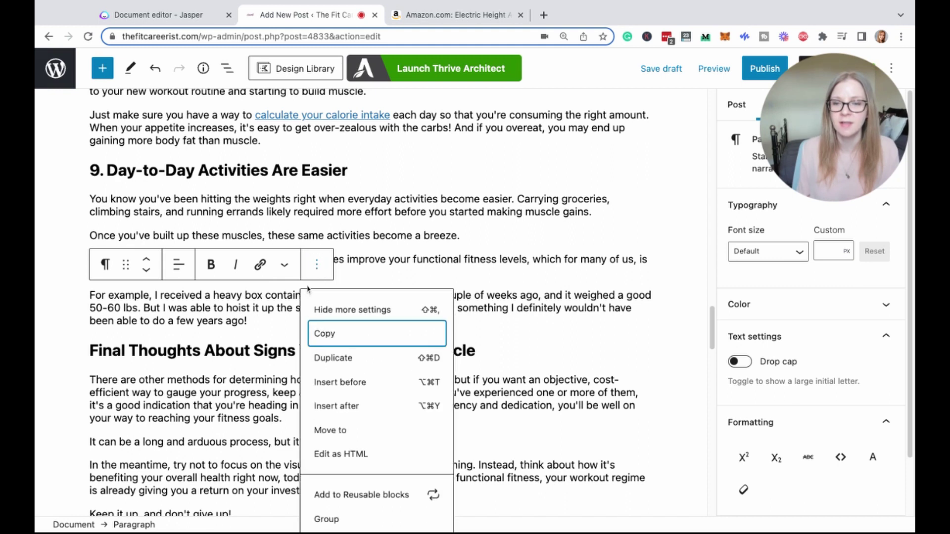
left_click(335, 454)
left_click_drag(150, 368, 103, 368)
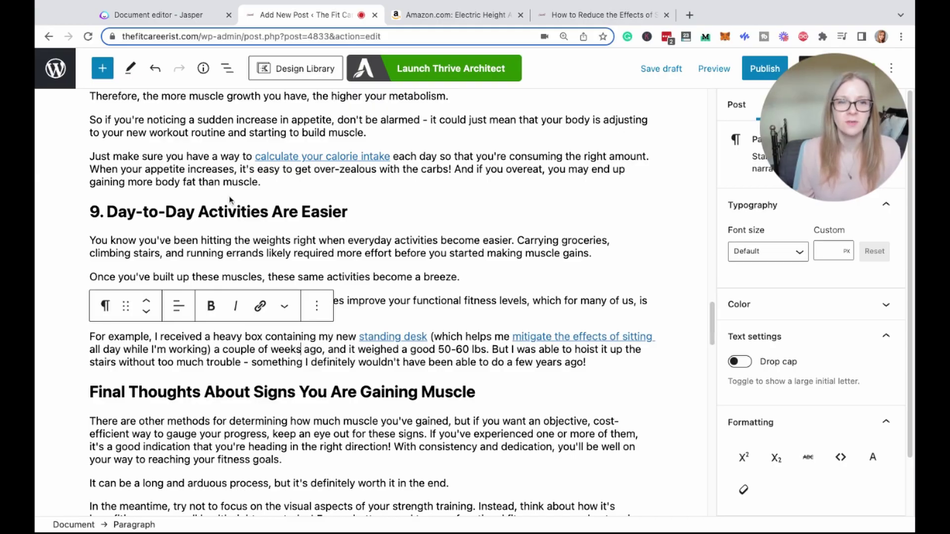
Review the internal links "mitigate the effects of sitting" and "calculate your calorie intake" in and just above section 9.
scroll(712, 318, "up", 1)
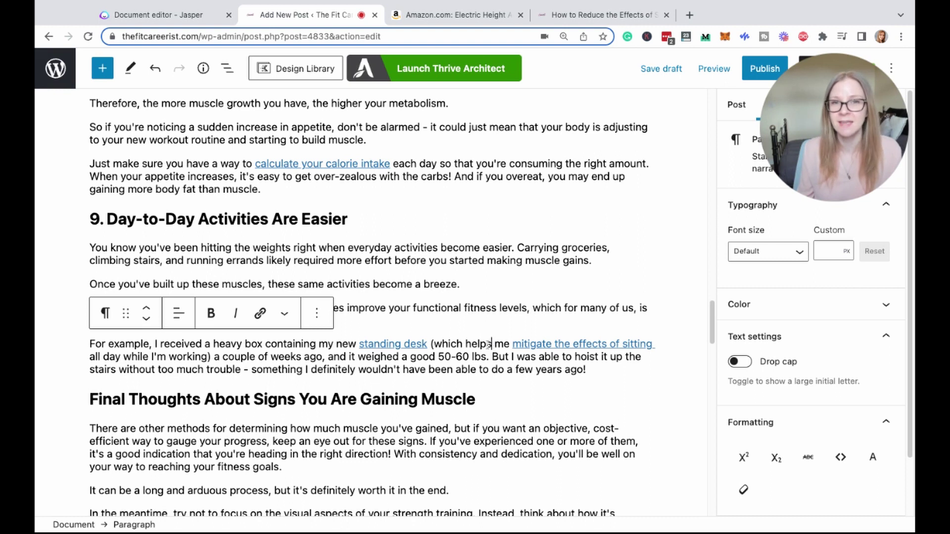
left_click_drag(509, 344, 325, 356)
left_click_drag(510, 344, 89, 344)
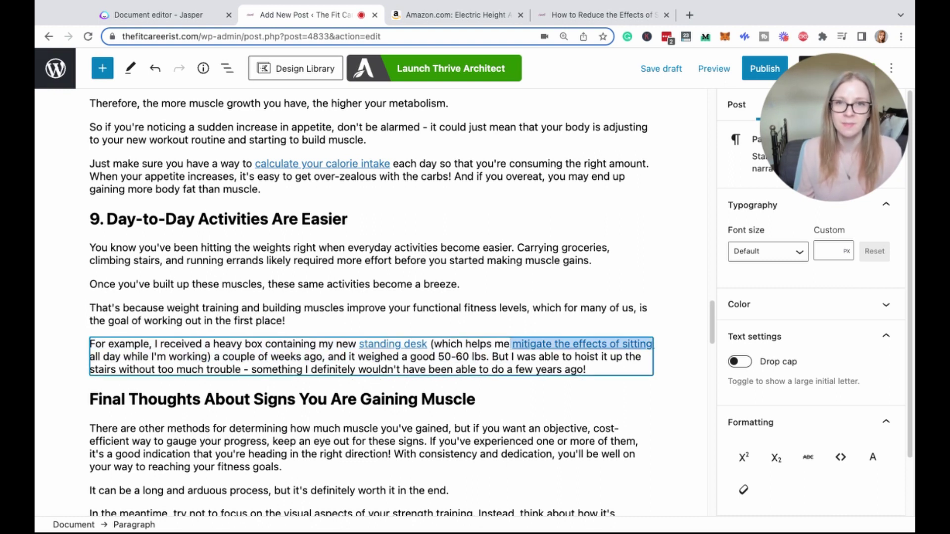
left_click(418, 164)
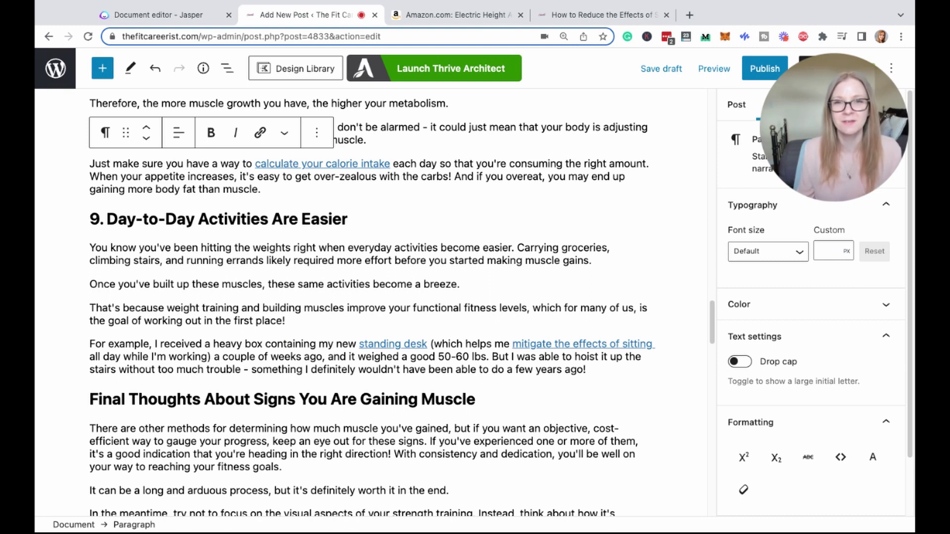
Insert a Yoast FAQ block after the closing paragraph "Keep it up, and don't give up!".
scroll(711, 320, "down", 6)
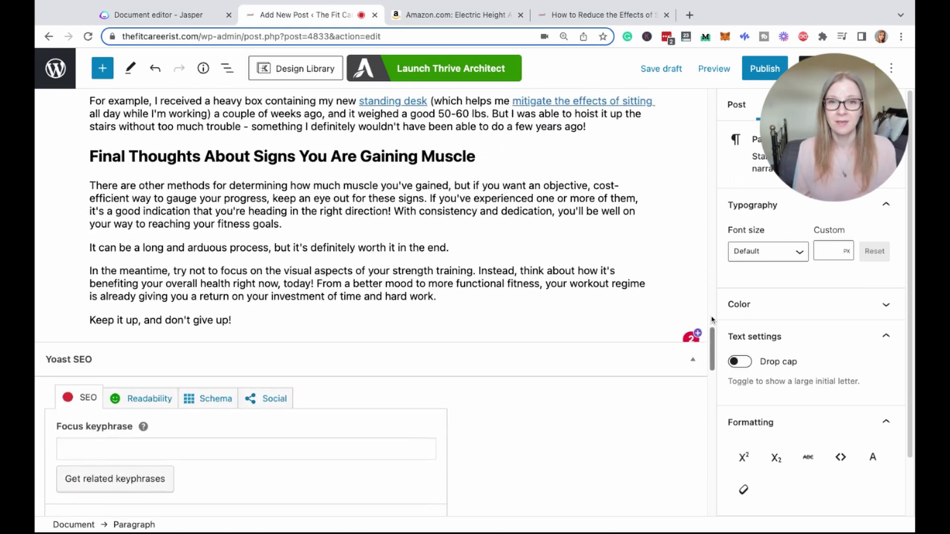
left_click(371, 267)
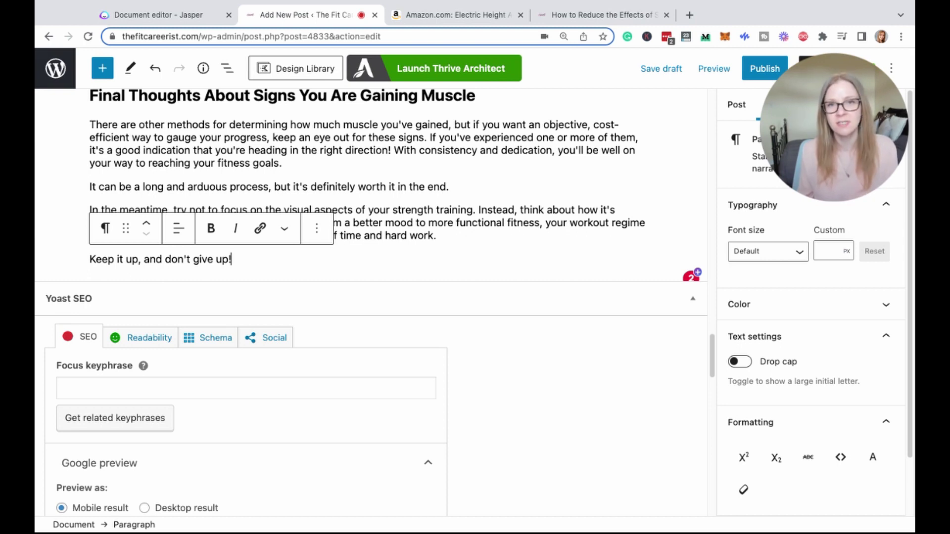
left_click(275, 259)
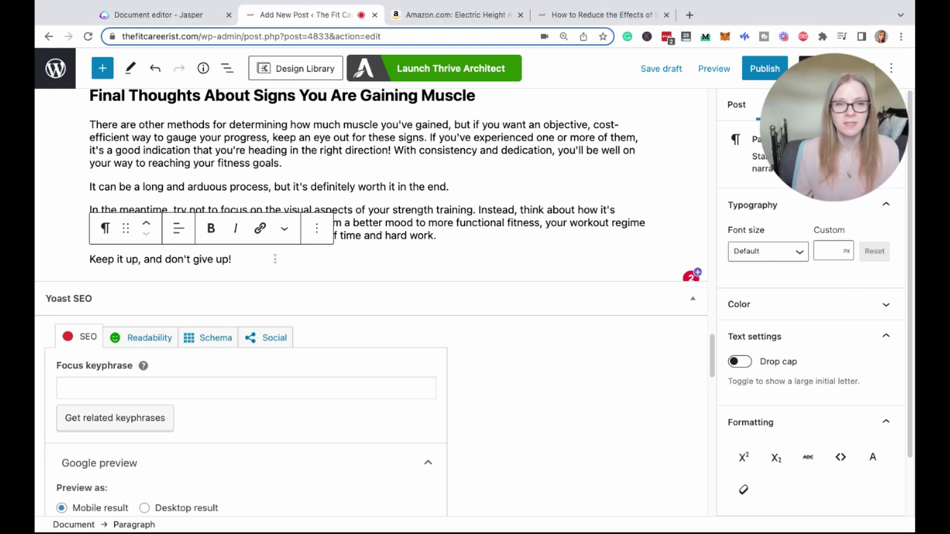
key("Return")
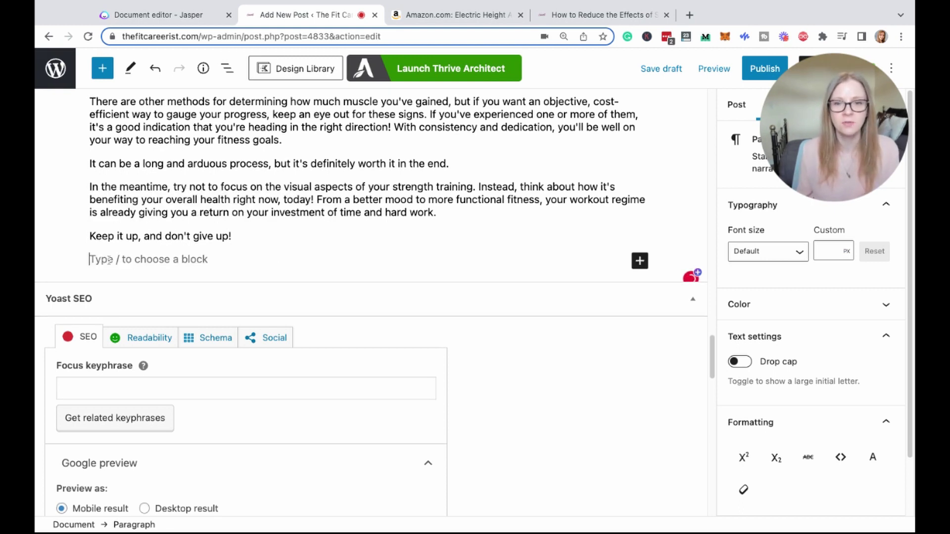
left_click(640, 261)
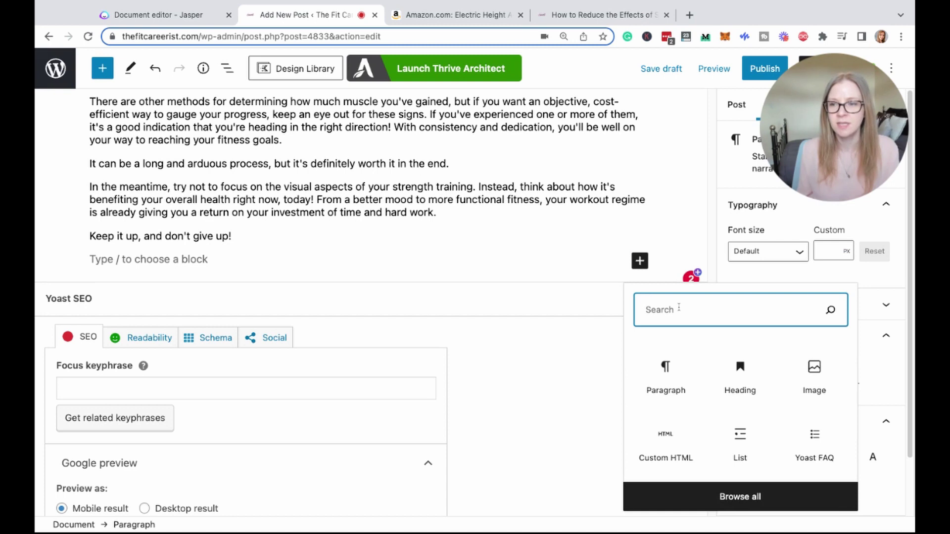
type("faq")
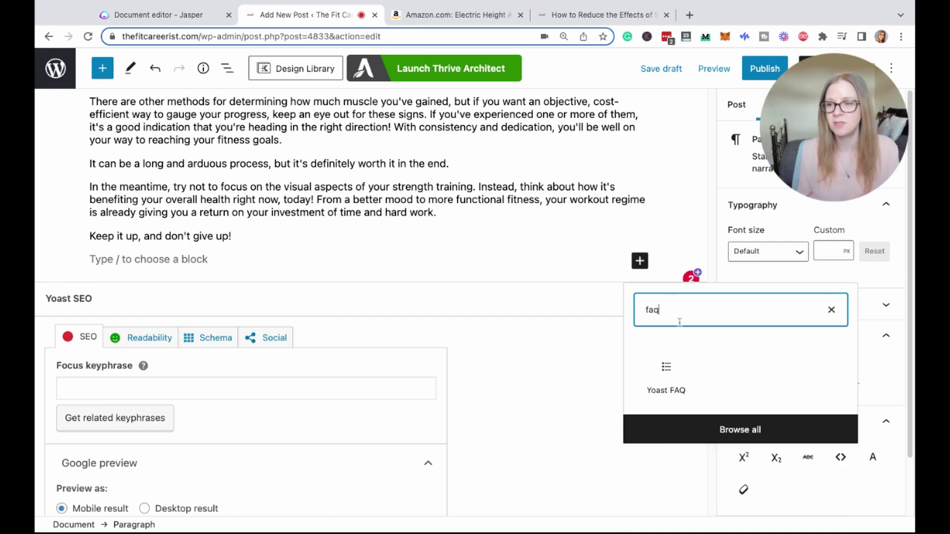
left_click(664, 375)
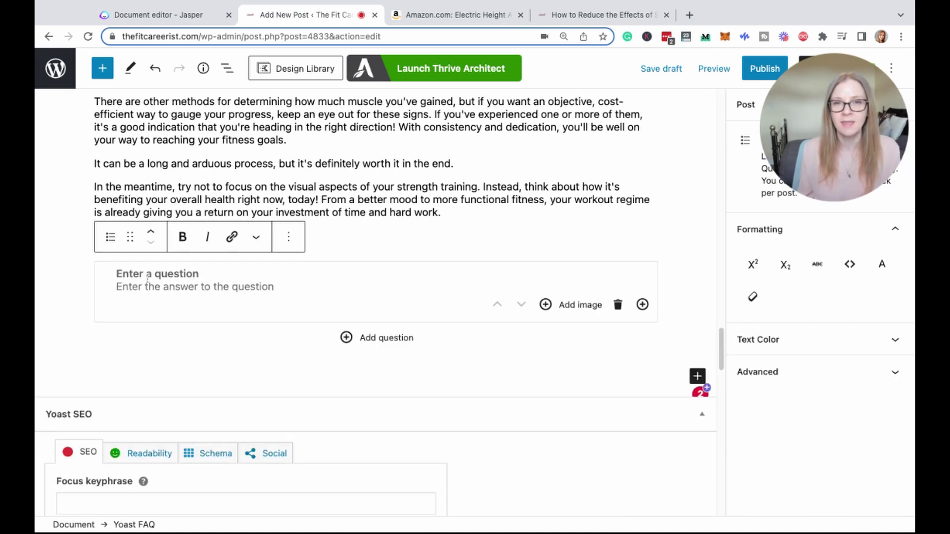
Fill the FAQ block with muscle-gain questions and answers, from "How can I tell if I am gaining muscle mass?" to "Should I lift weights or use machines?".
left_click(151, 276)
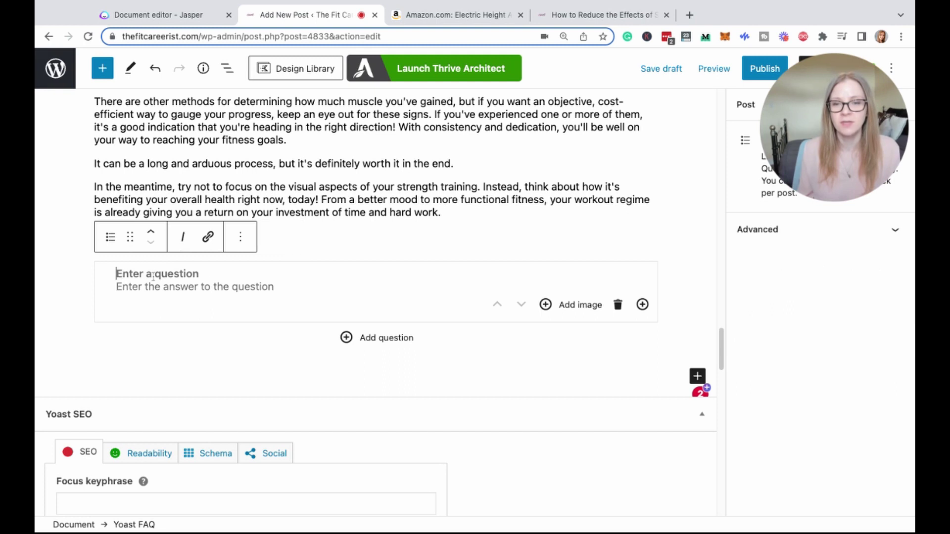
left_click(171, 287)
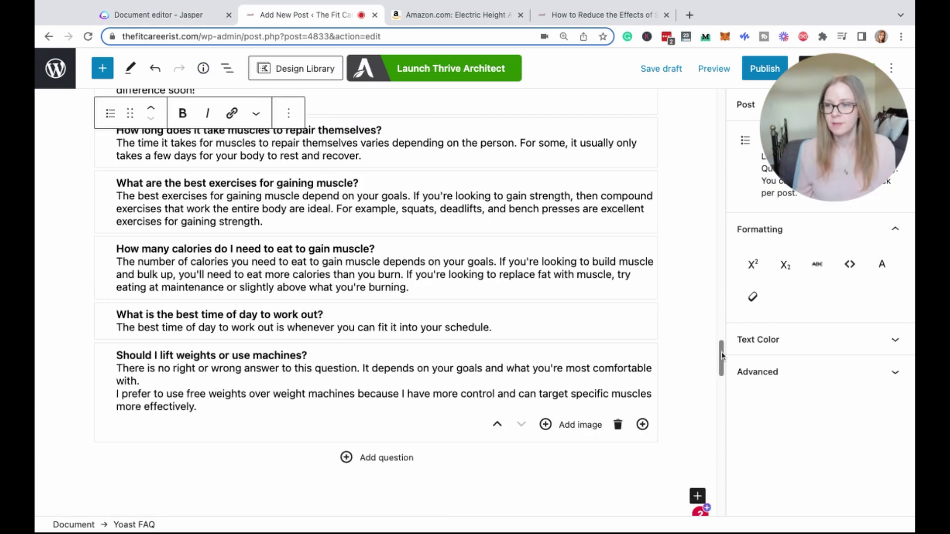
scroll(721, 355, "up", 8)
scroll(722, 356, "up", 2)
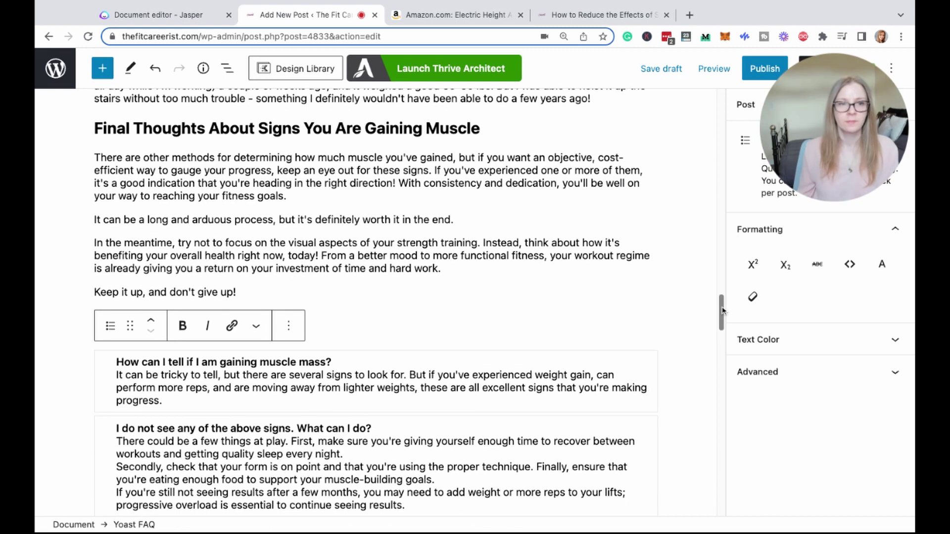
scroll(722, 310, "down", 15)
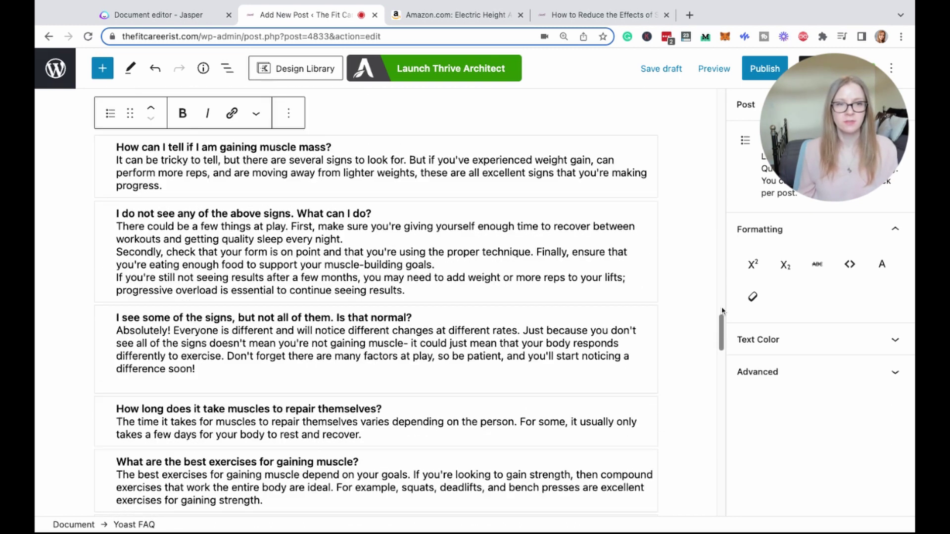
Set the post's Yoast focus keyphrase to "signs you're gaining muscle".
scroll(376, 302, "down", 3)
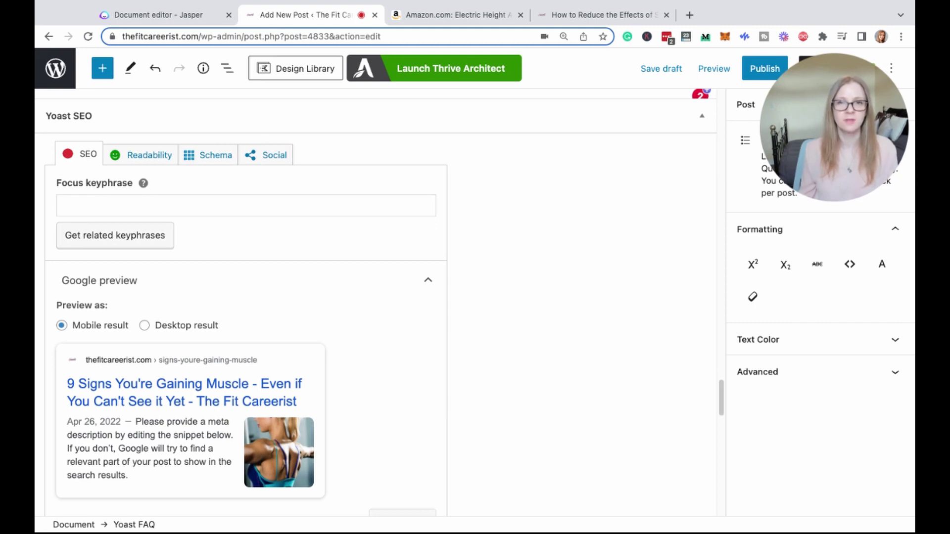
left_click(248, 206)
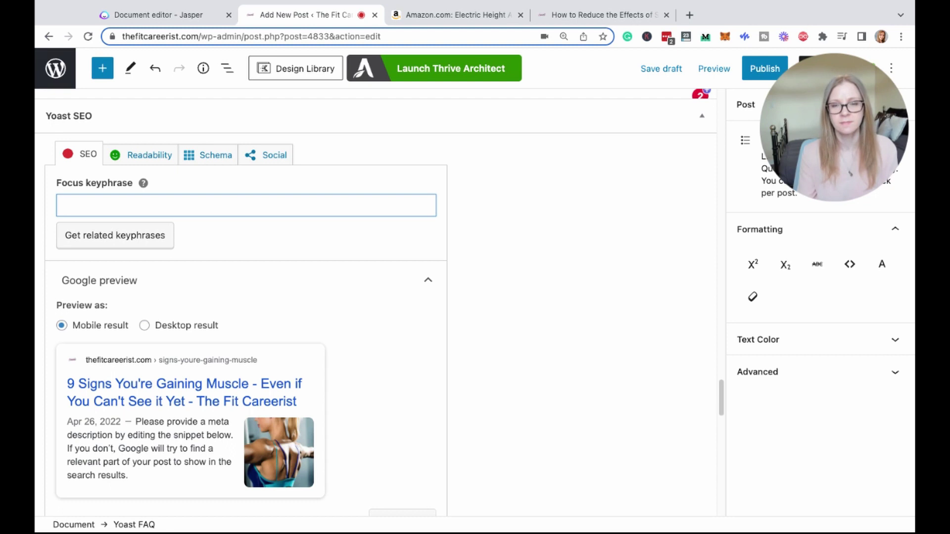
type("signs you're gaining muscle")
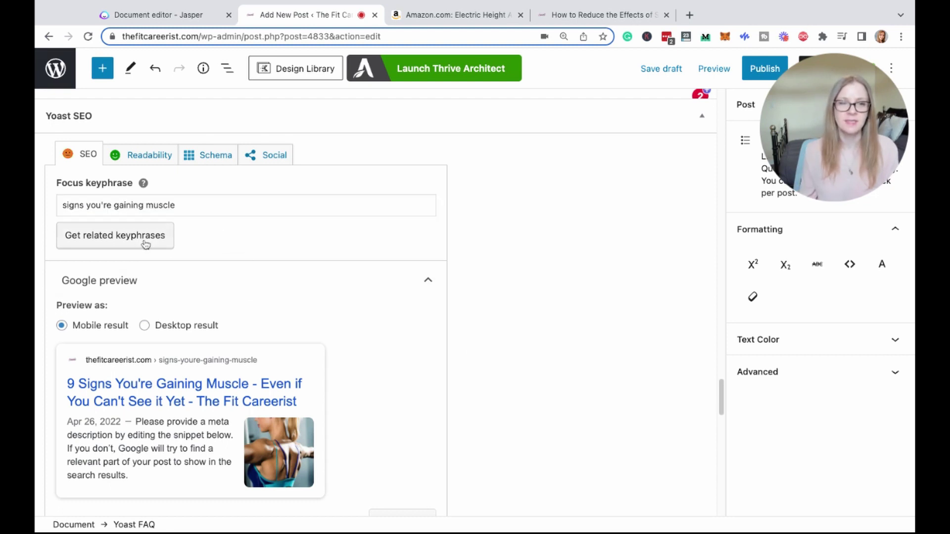
Shorten the SEO title by removing the Site title and Separator variables, keeping only Title and Page.
scroll(386, 311, "down", 3)
scroll(436, 315, "down", 3)
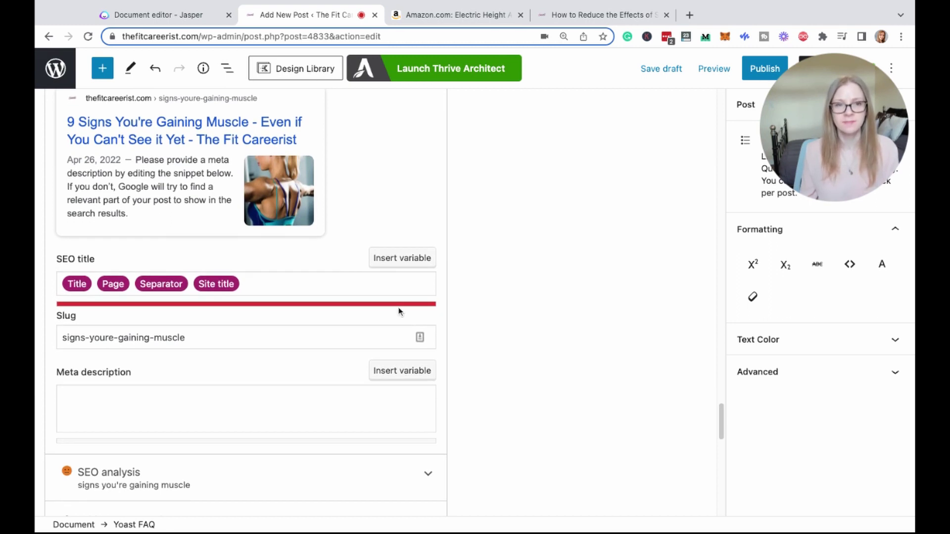
scroll(227, 244, "up", 1)
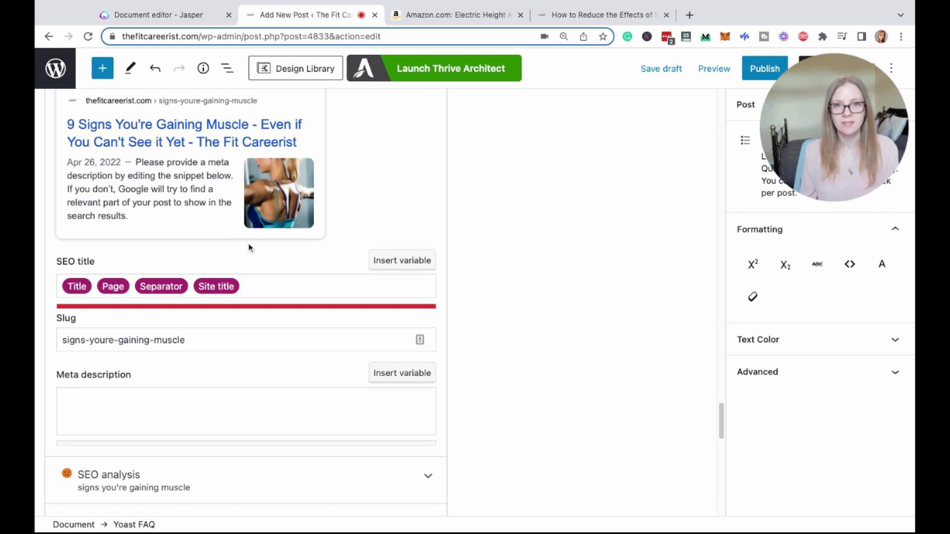
left_click(314, 284)
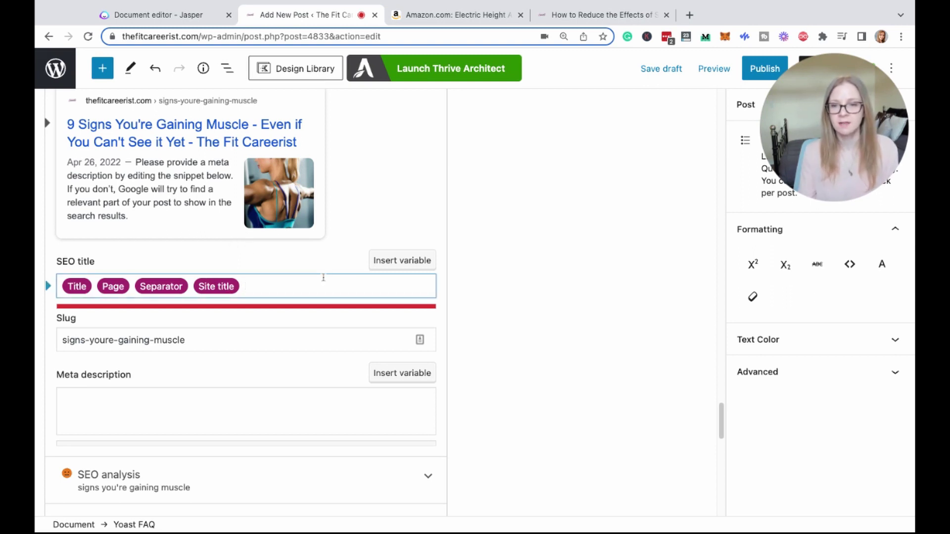
key("BackSpace")
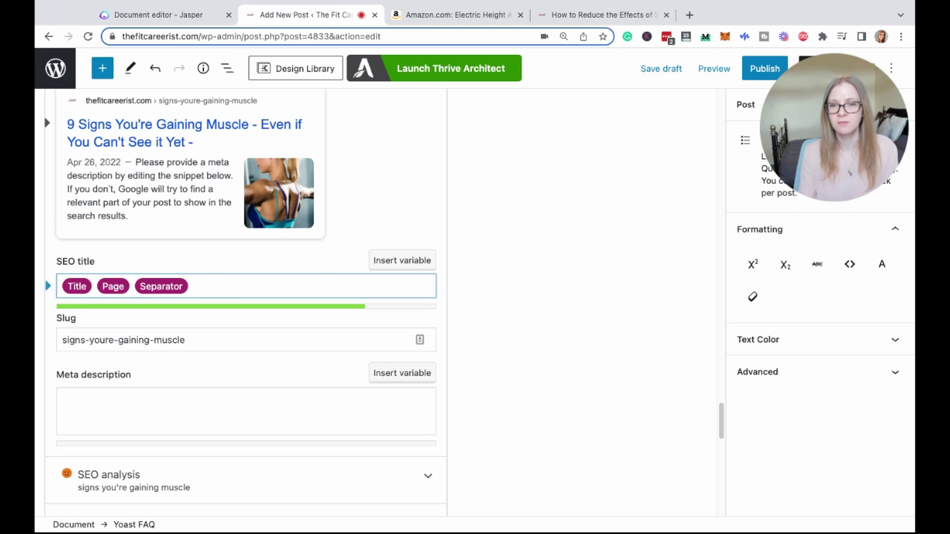
key("BackSpace")
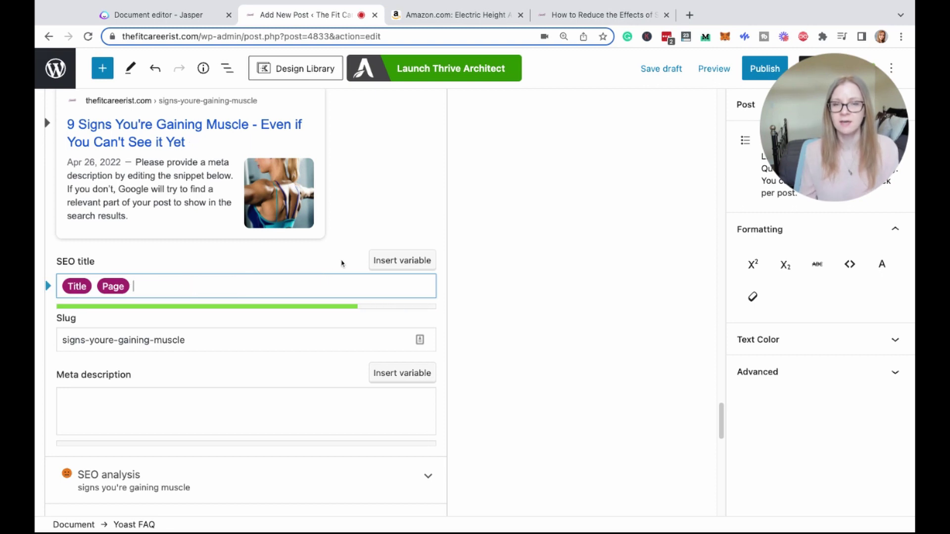
Set the meta description to "If you're feeling in the dark about your progress, here are nine signs that you're gaining muscle and are on the right track!".
left_click_drag(721, 415, 721, 149)
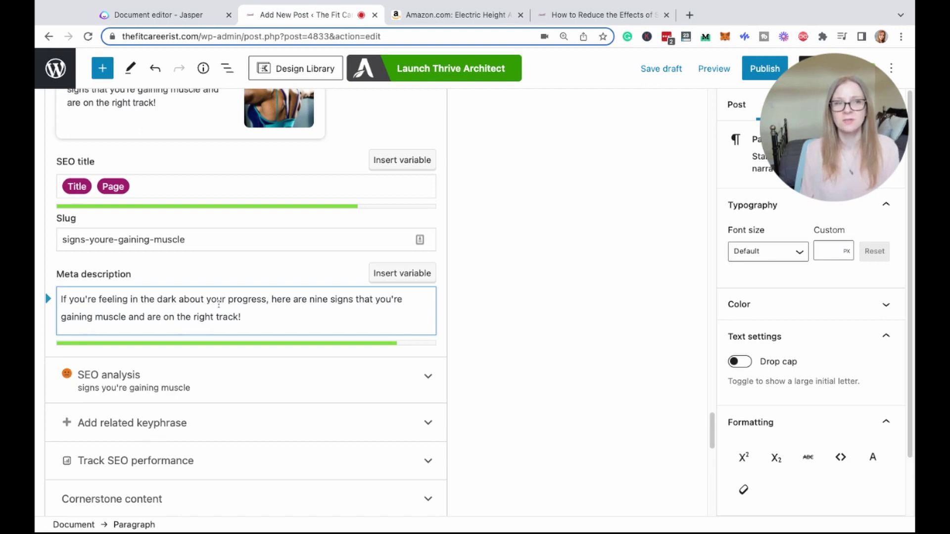
Expand the SEO analysis and examine its problems and improvements, especially the keyphrase density against the recommended minimum.
left_click(292, 382)
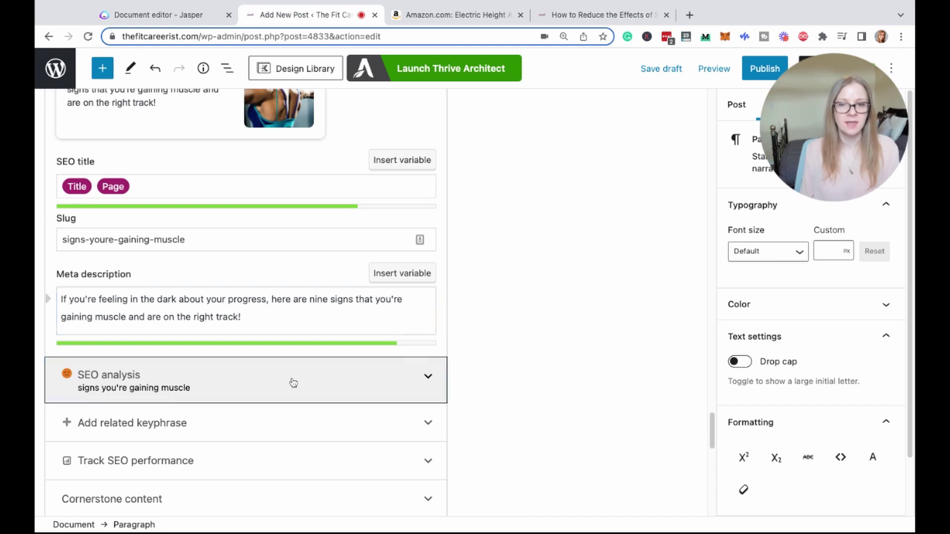
scroll(703, 357, "down", 8)
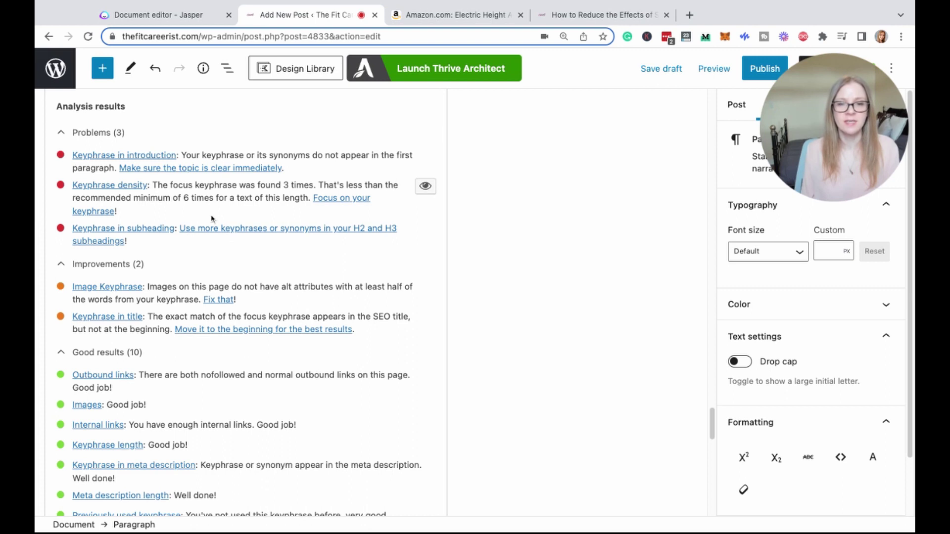
scroll(210, 214, "down", 1)
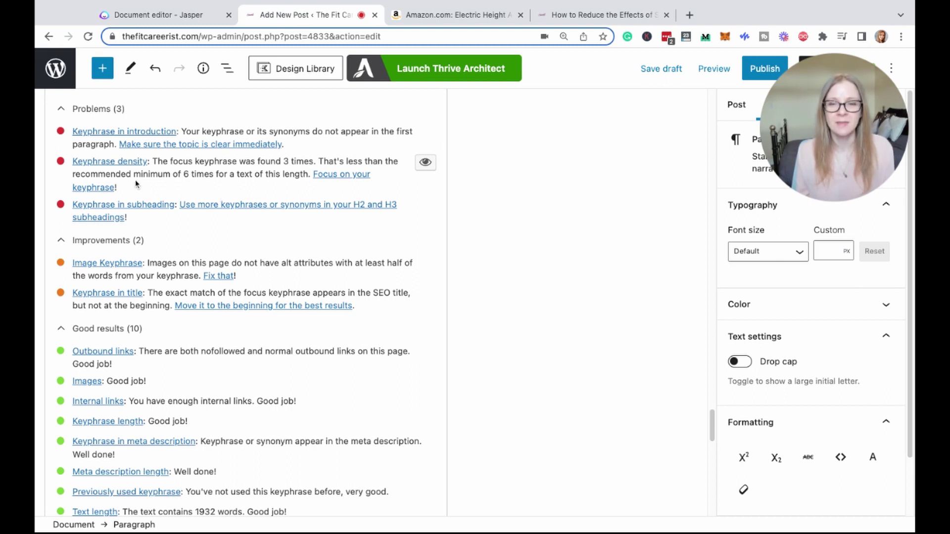
left_click_drag(227, 161, 276, 161)
left_click_drag(181, 174, 216, 174)
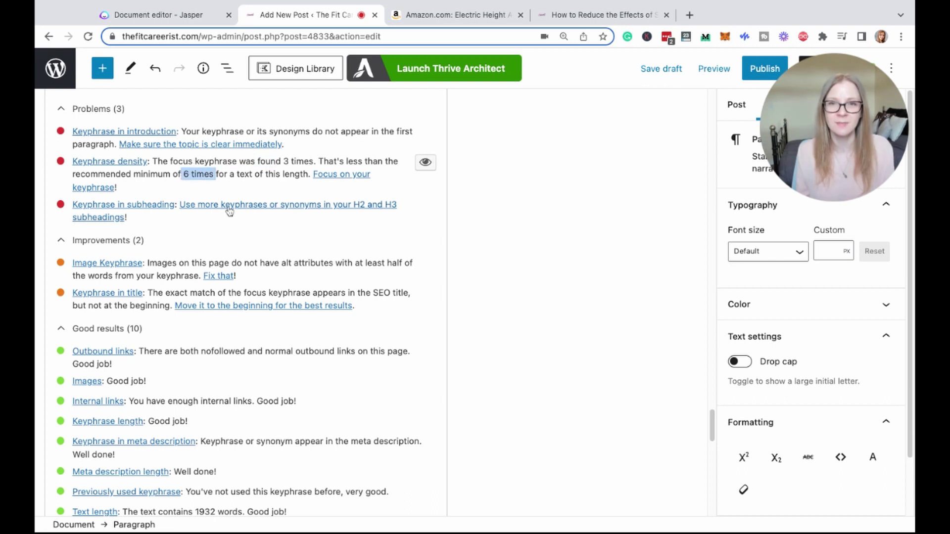
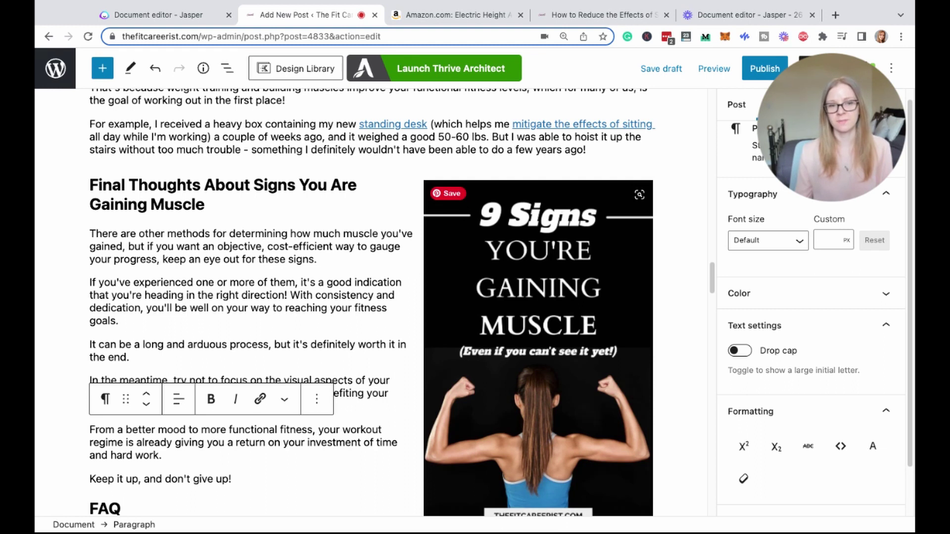
Edit the "9 Signs You're Gaining Muscle" pin image as HTML and set its alt text to "Woman flexing her shoulder muscles from the back".
left_click(515, 305)
left_click(692, 155)
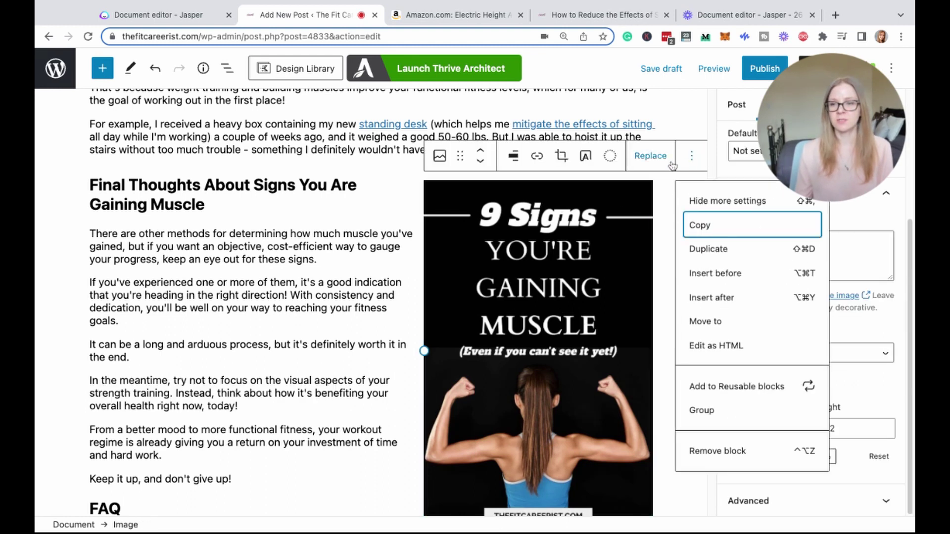
left_click(716, 346)
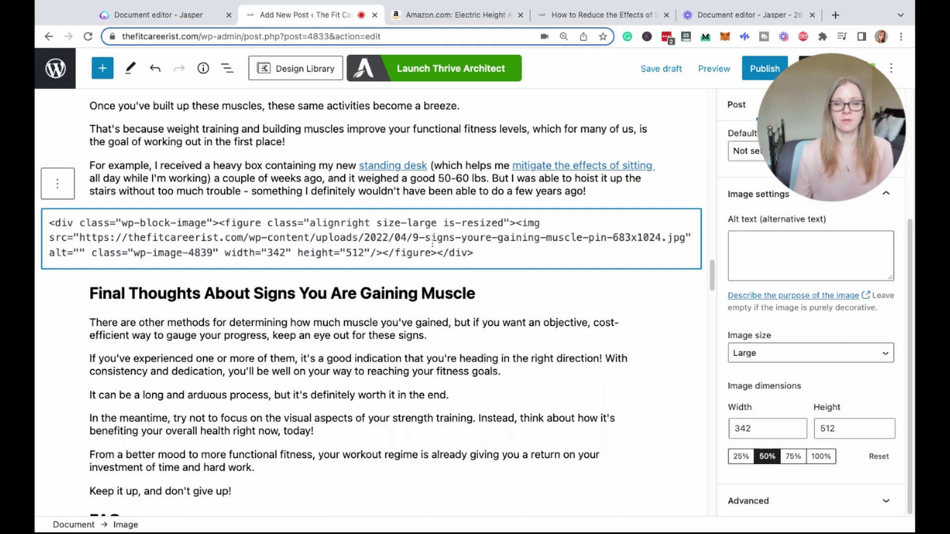
type("Woman flexing her shoulder muscles from the back")
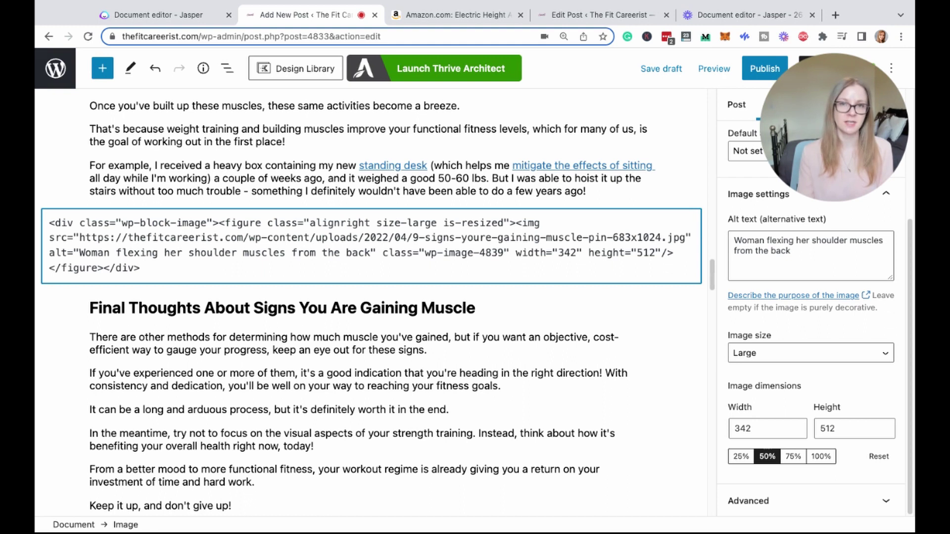
Add a data-pin-description attribute to the pin image's HTML, beginning "Have you spend weeks working out but you can't tell if you're putting on muscle or not?".
type("data-p")
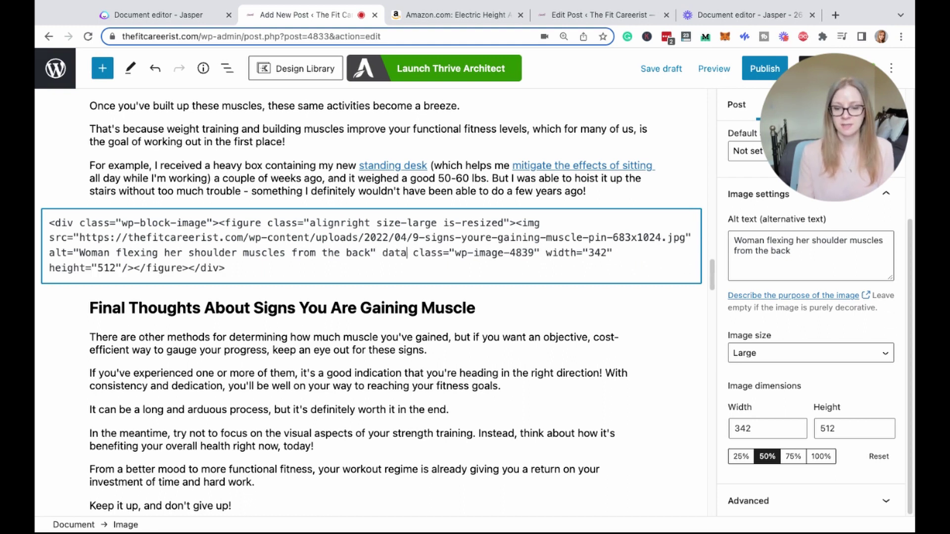
type("in-descripti")
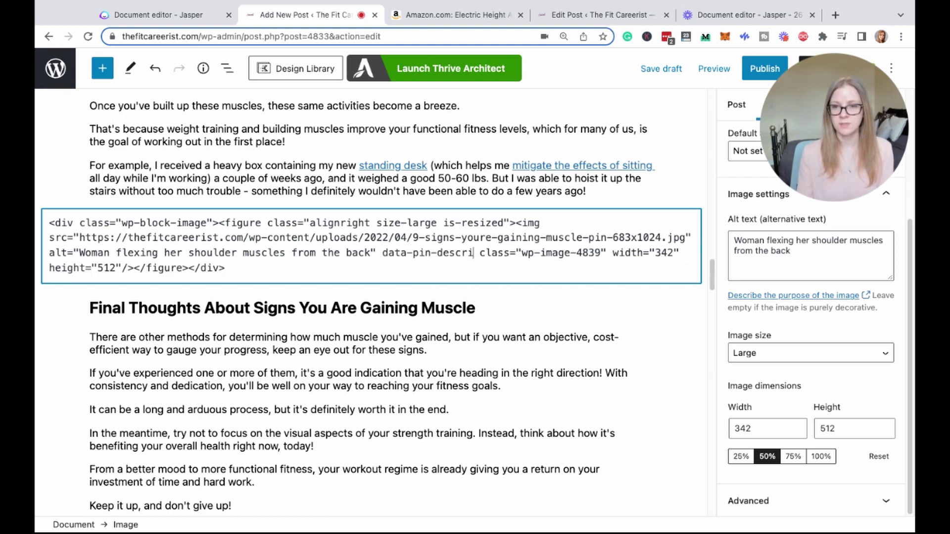
type("on")
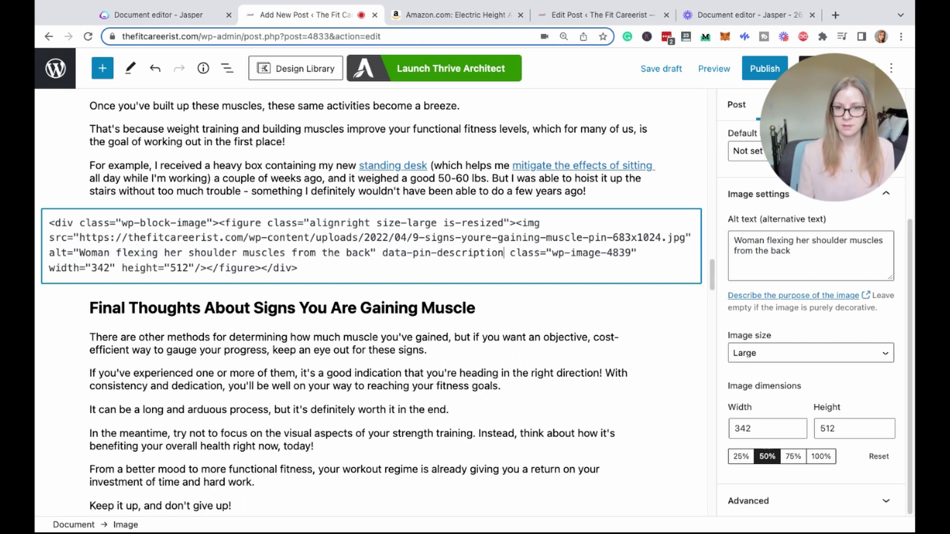
type("=")
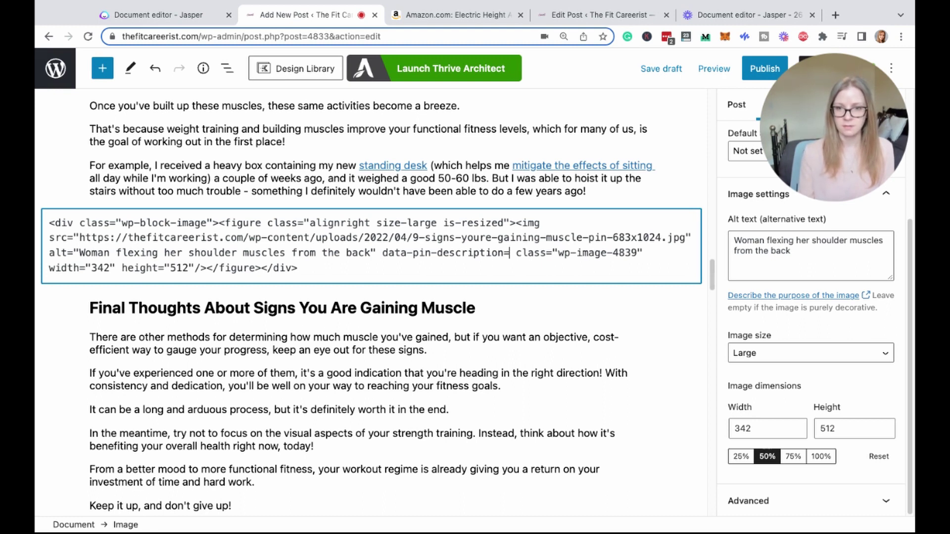
type("\"")
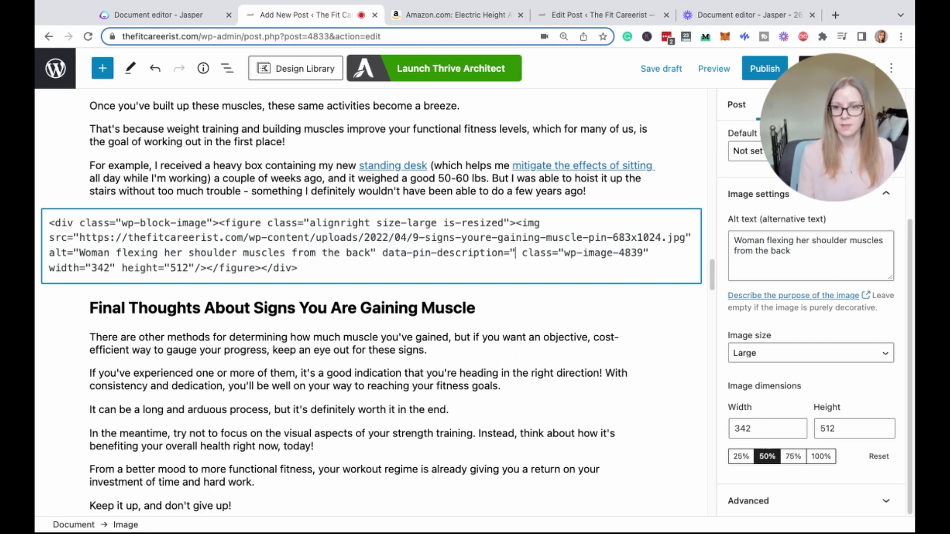
type("Have you spend weeks working out but you can't tell if you're putting on muscle or not? Here are 9 signs you're gaining muscle - even if you haven't noticed it in the miror y")
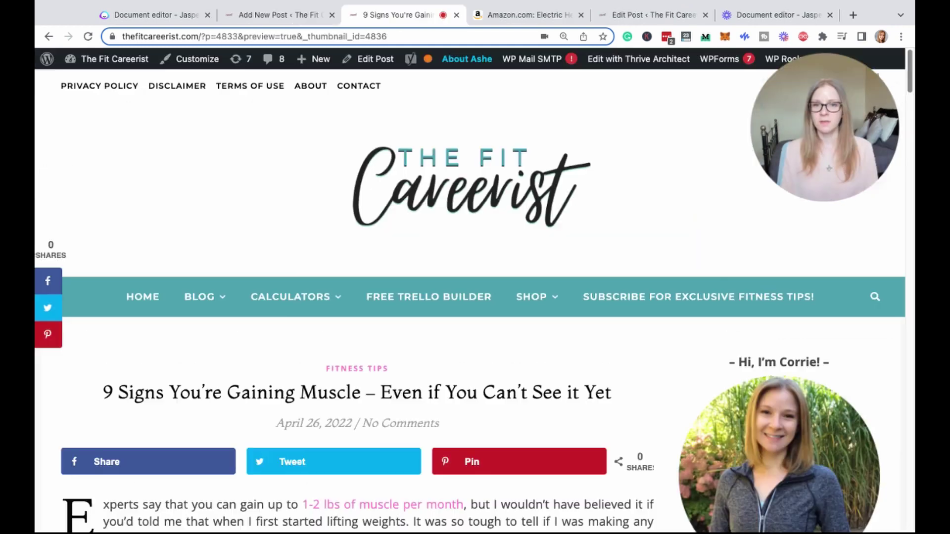
Review the article preview from the header down to the FAQ and author section, and close the preview.
scroll(346, 297, "down", 6)
scroll(356, 297, "down", 20)
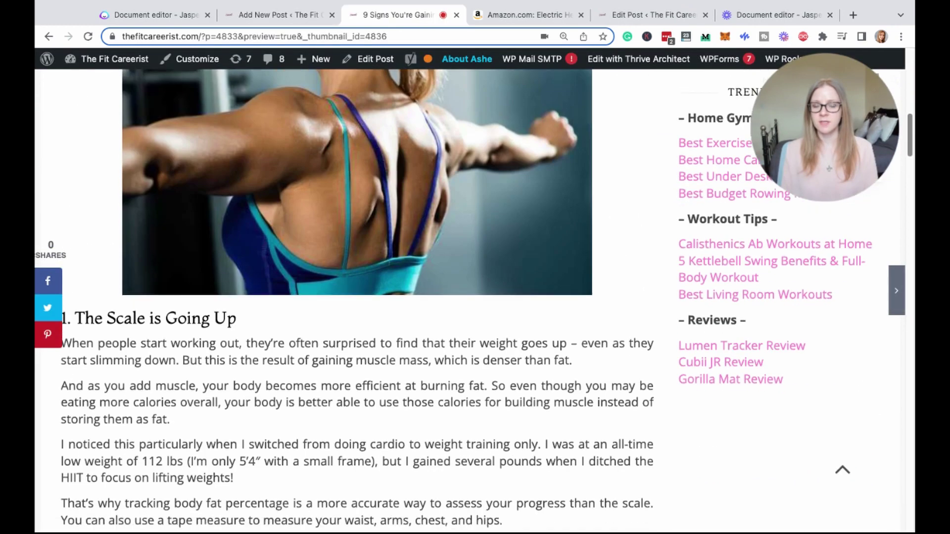
scroll(356, 297, "down", 20)
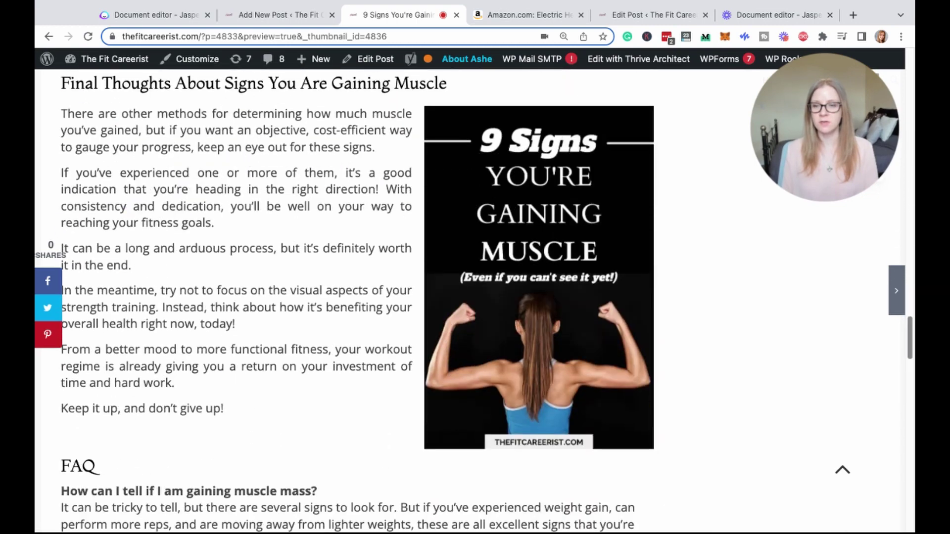
scroll(356, 297, "down", 20)
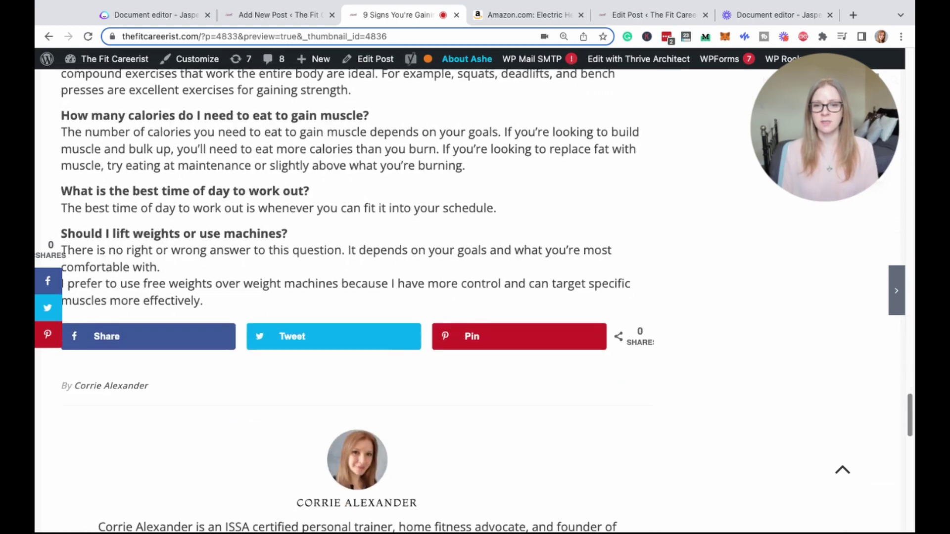
scroll(356, 297, "up", 20)
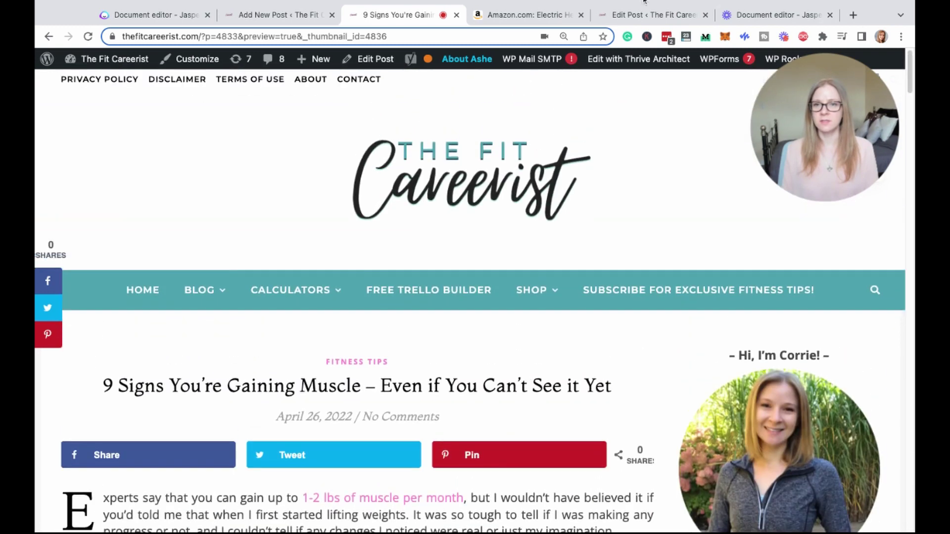
key("super+w")
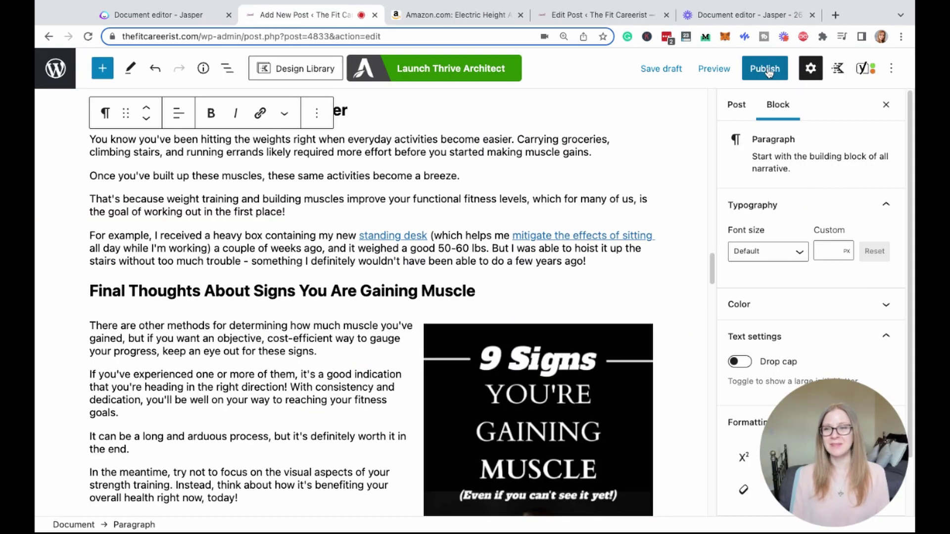
Publish the muscle-gain article publicly and immediately, and open the live post to look it over.
left_click(766, 69)
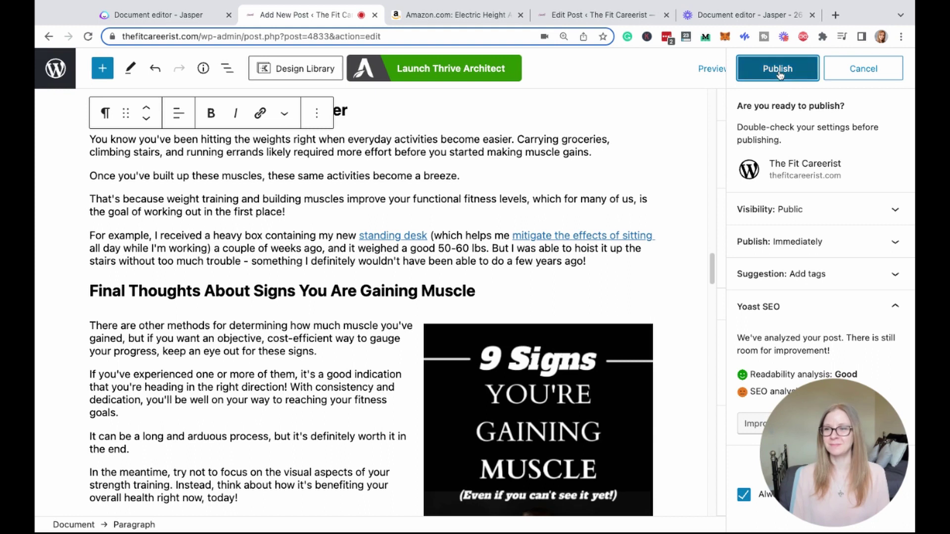
left_click(778, 70)
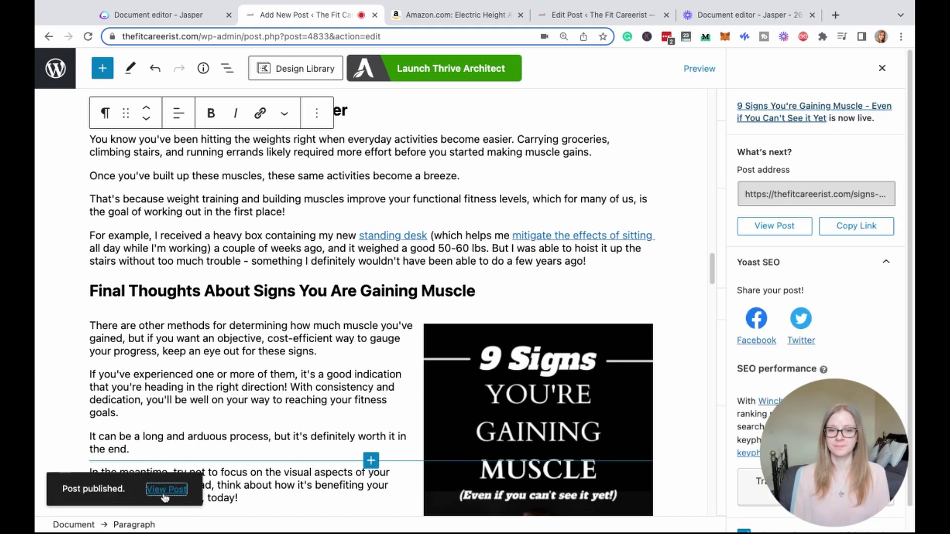
left_click(164, 489)
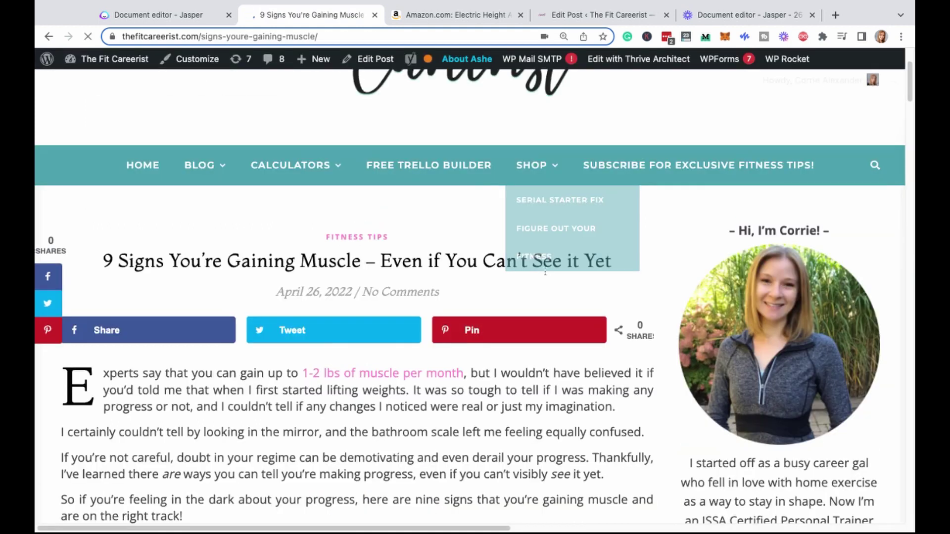
scroll(544, 272, "down", 5)
scroll(524, 264, "up", 2)
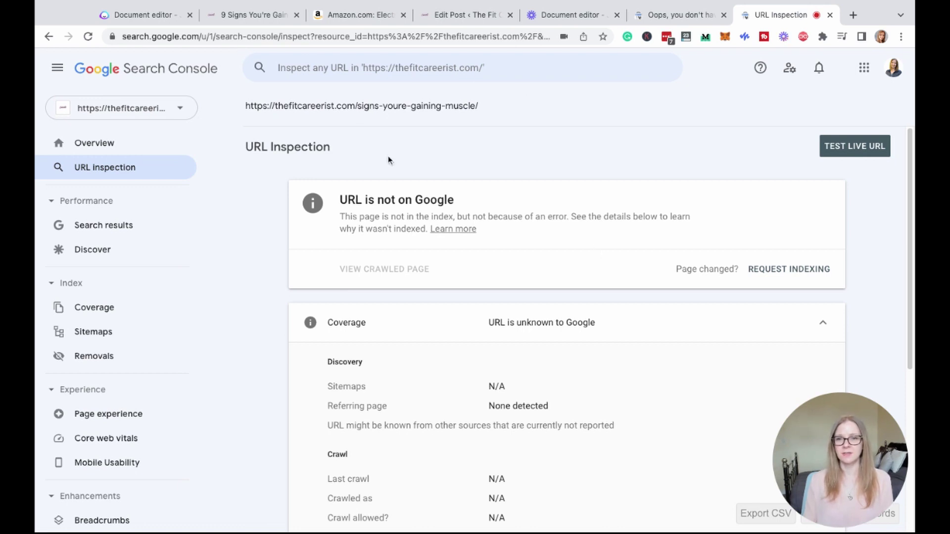
Run a live test of the signs-youre-gaining-muscle URL in Google Search Console and examine its availability and enhancements.
scroll(909, 174, "down", 2)
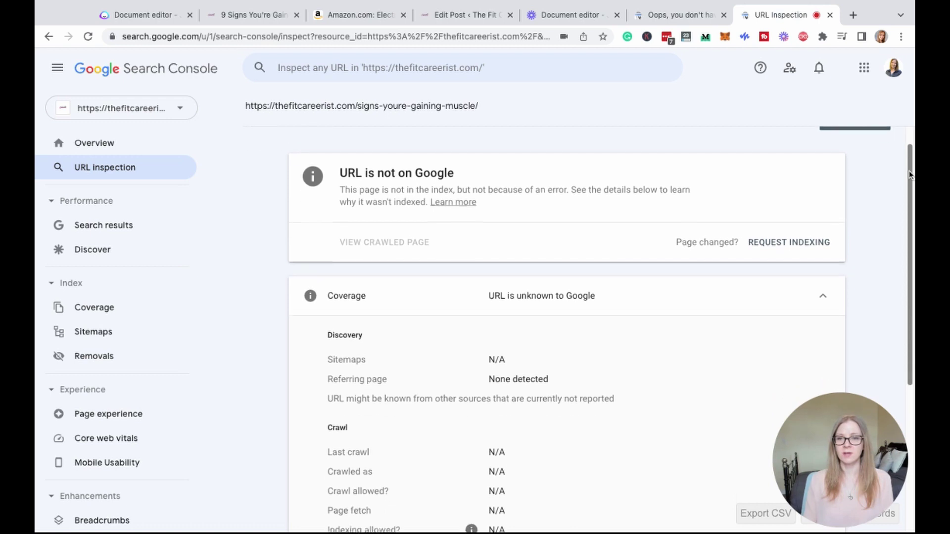
scroll(909, 174, "up", 2)
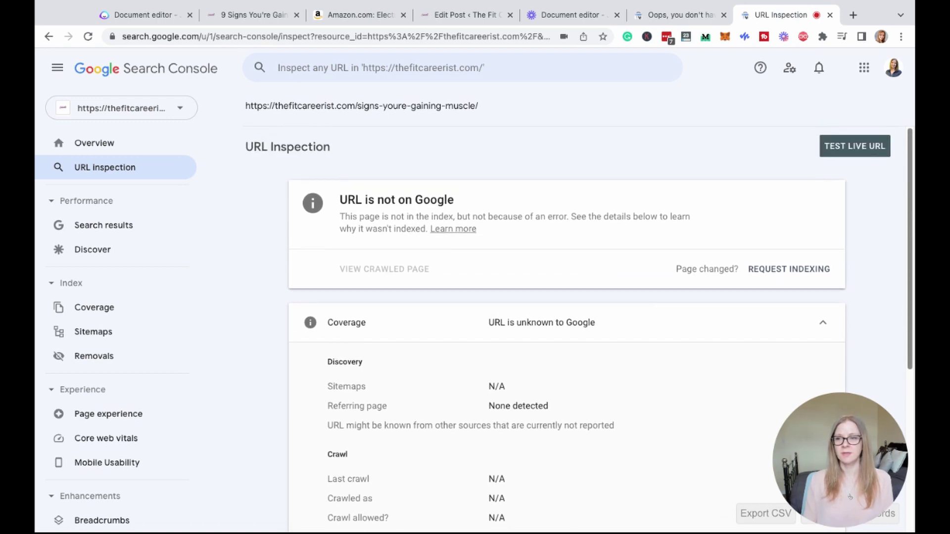
left_click(852, 149)
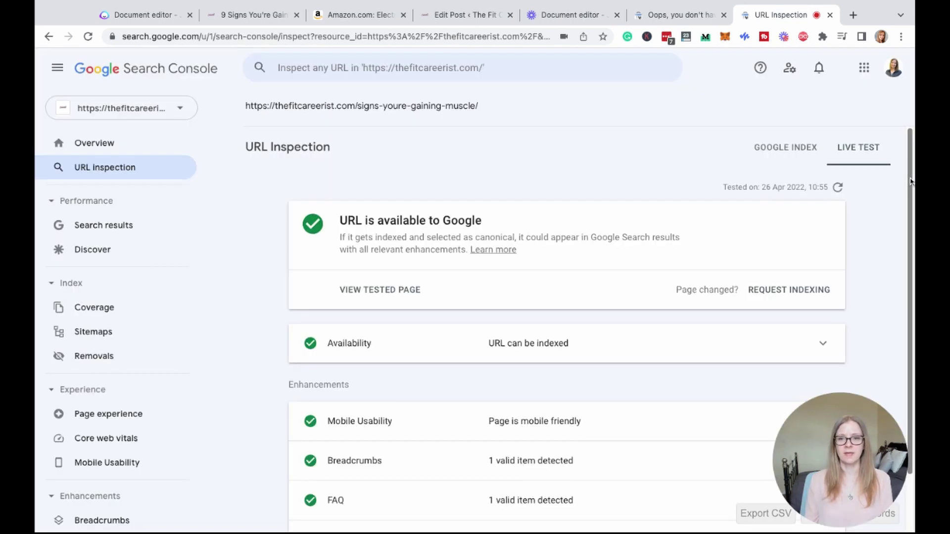
scroll(525, 280, "down", 2)
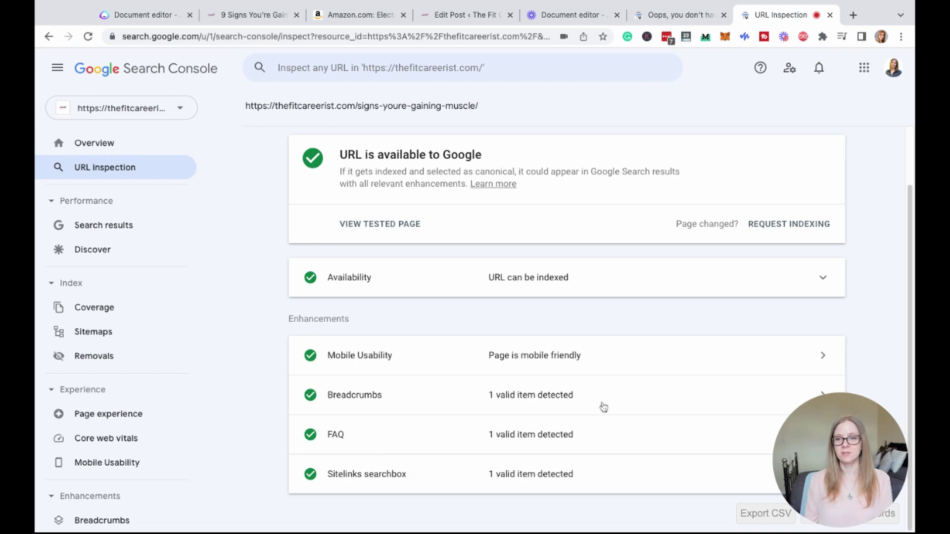
scroll(614, 386, "up", 1)
scroll(620, 367, "up", 1)
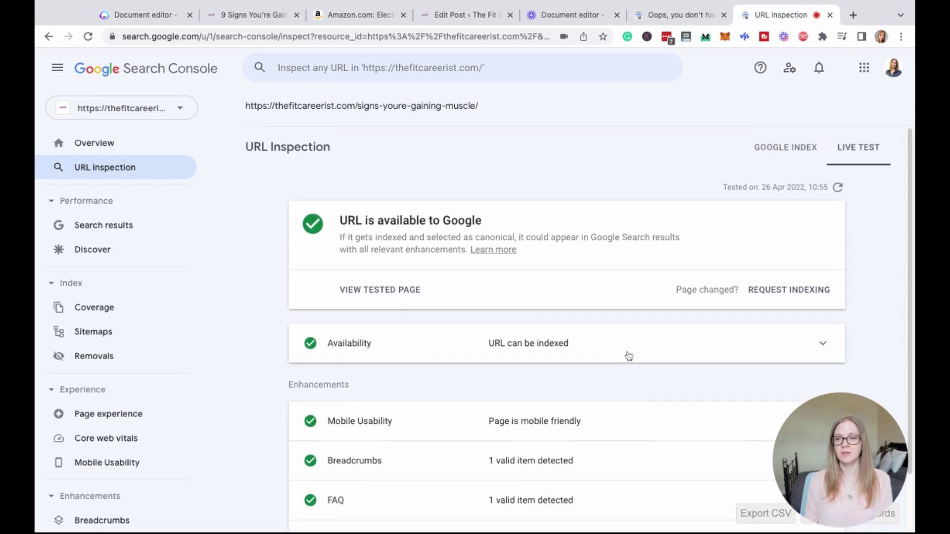
Request Google indexing for the tested article URL and dismiss the confirmation.
left_click(774, 295)
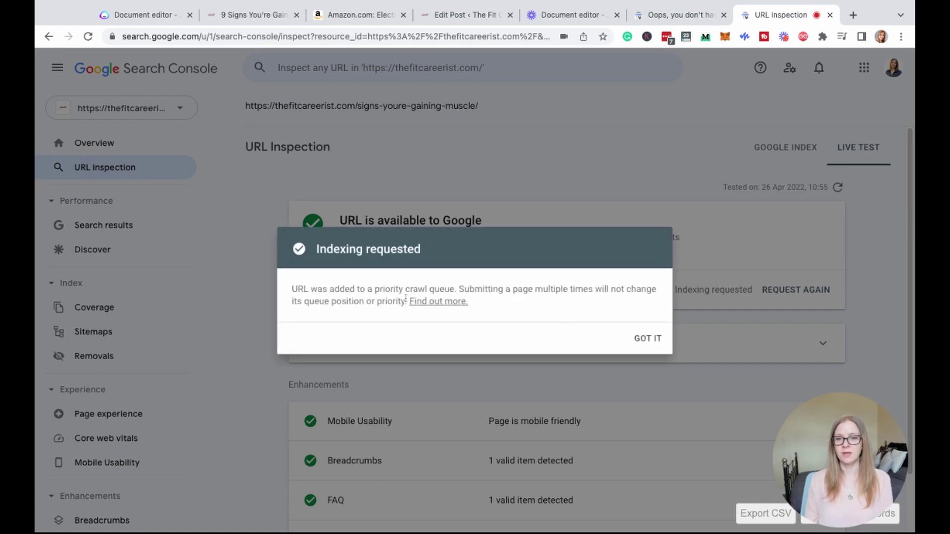
left_click(651, 342)
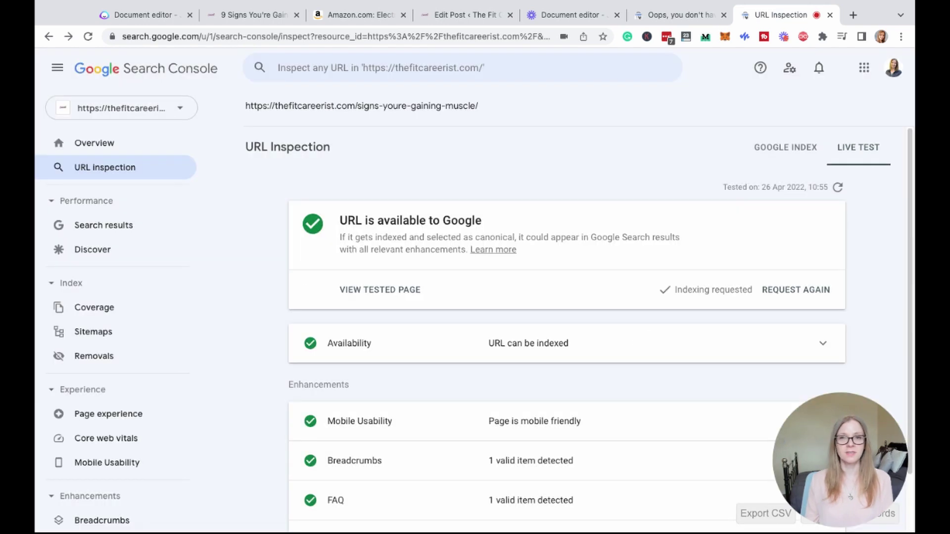